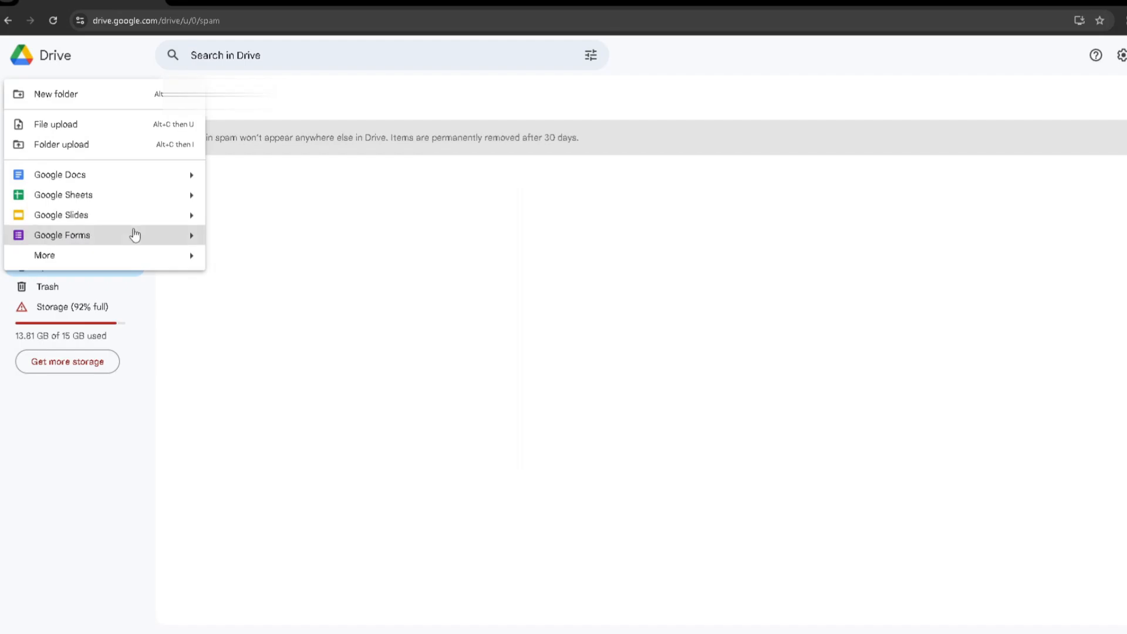
# Step: Create a new Google Form and set it to collect email addresses with the Responder input option
pyautogui.click(134, 233)
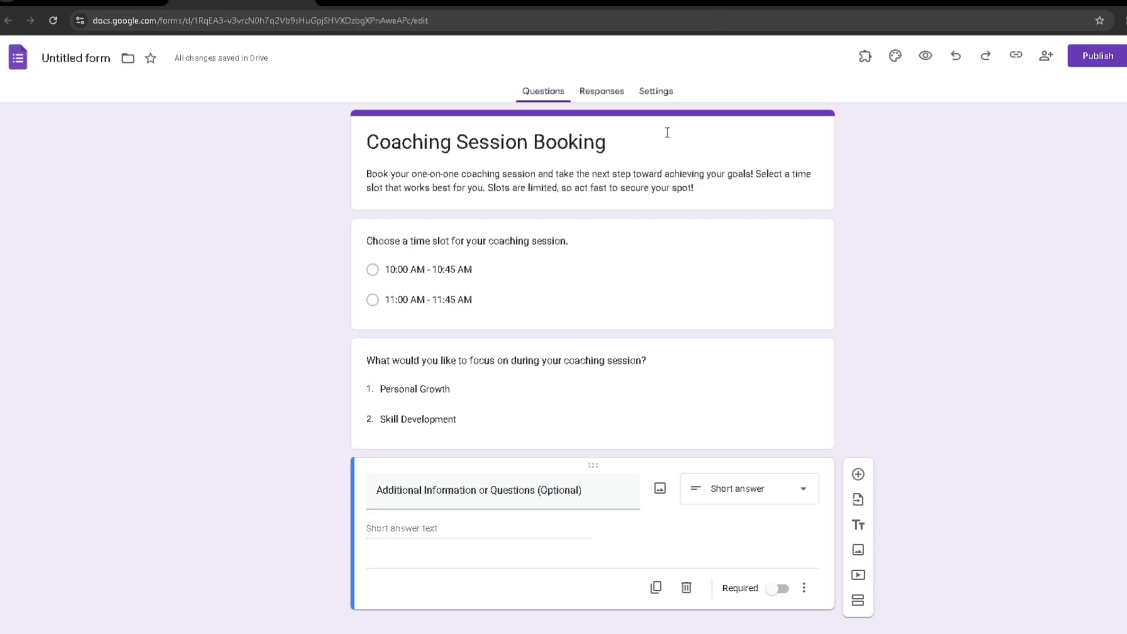
pyautogui.click(652, 91)
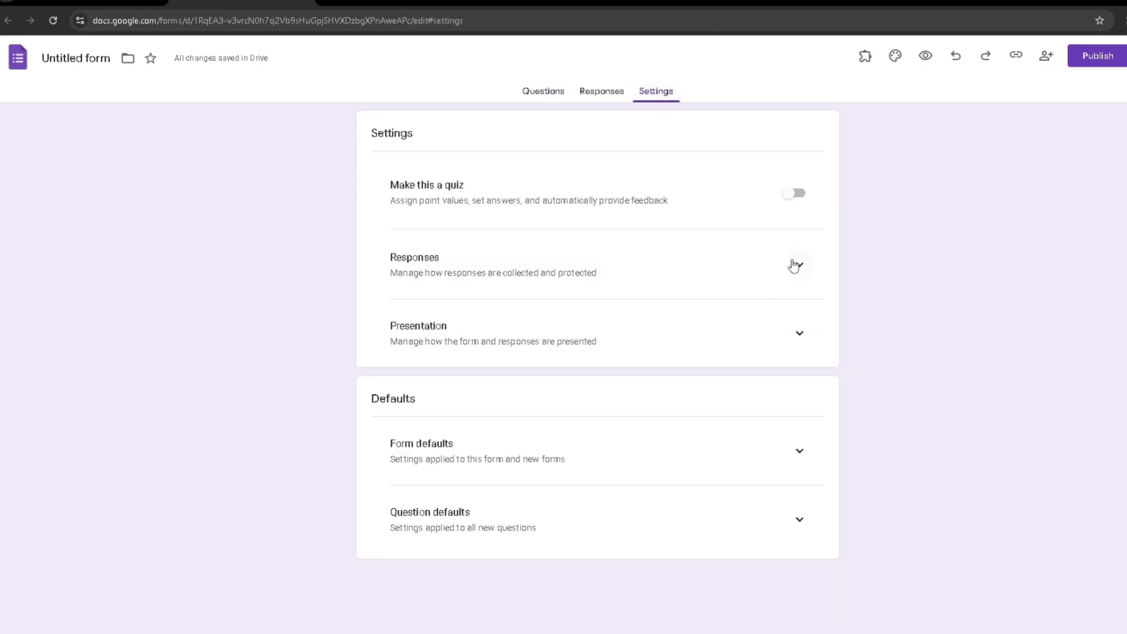
pyautogui.click(794, 266)
pyautogui.click(728, 317)
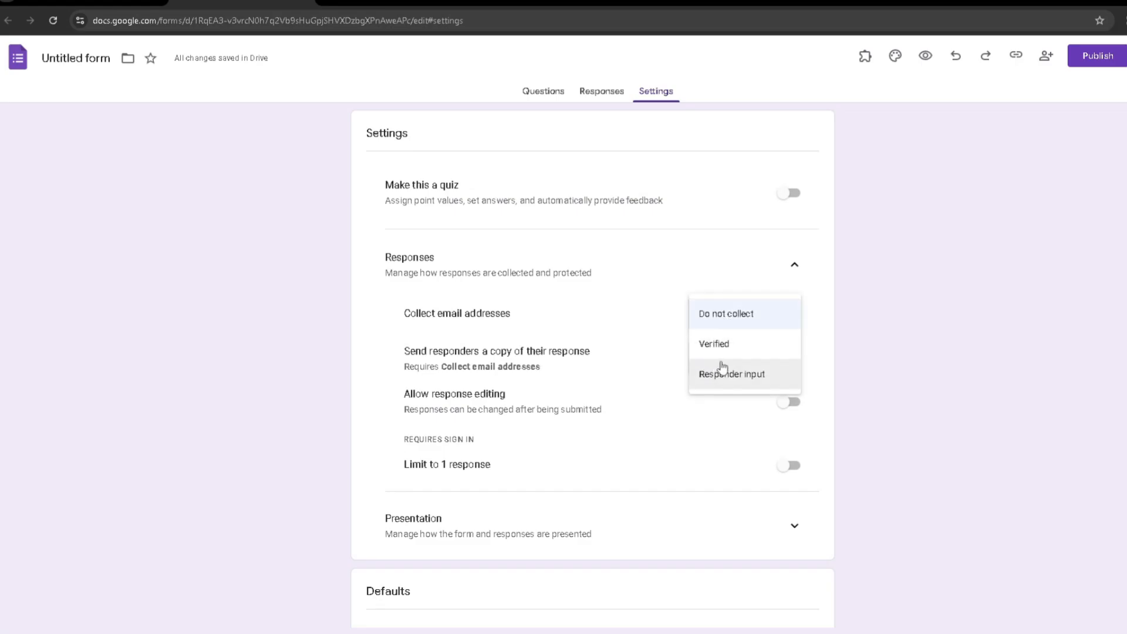
pyautogui.click(723, 371)
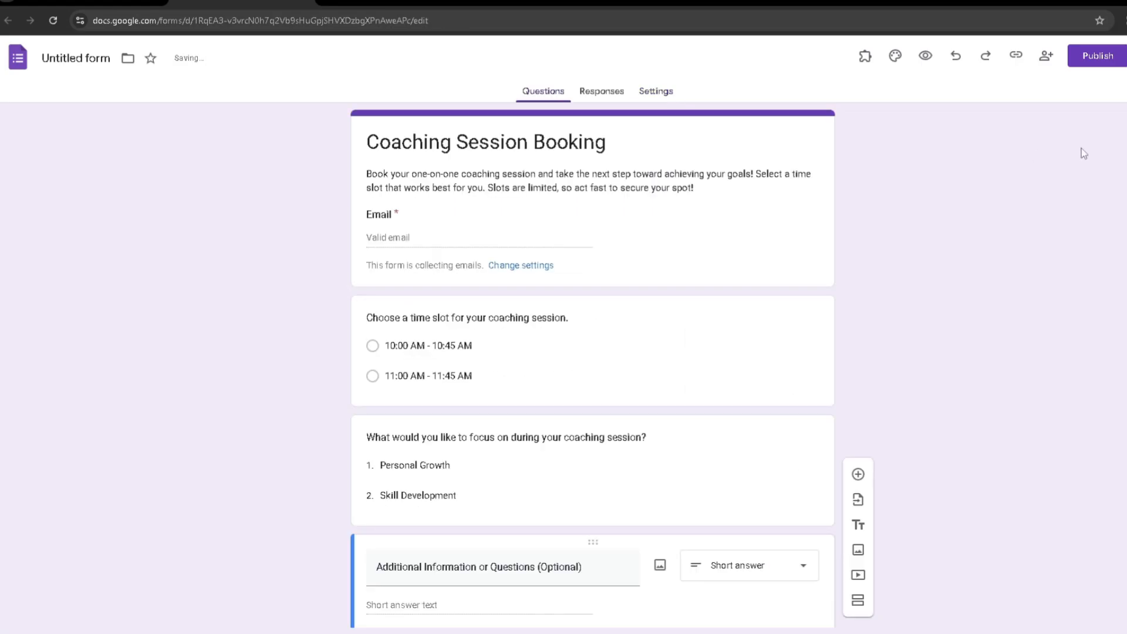
# Step: Publish the Coaching Session Booking form for anyone with the link and review its questions
pyautogui.click(1097, 57)
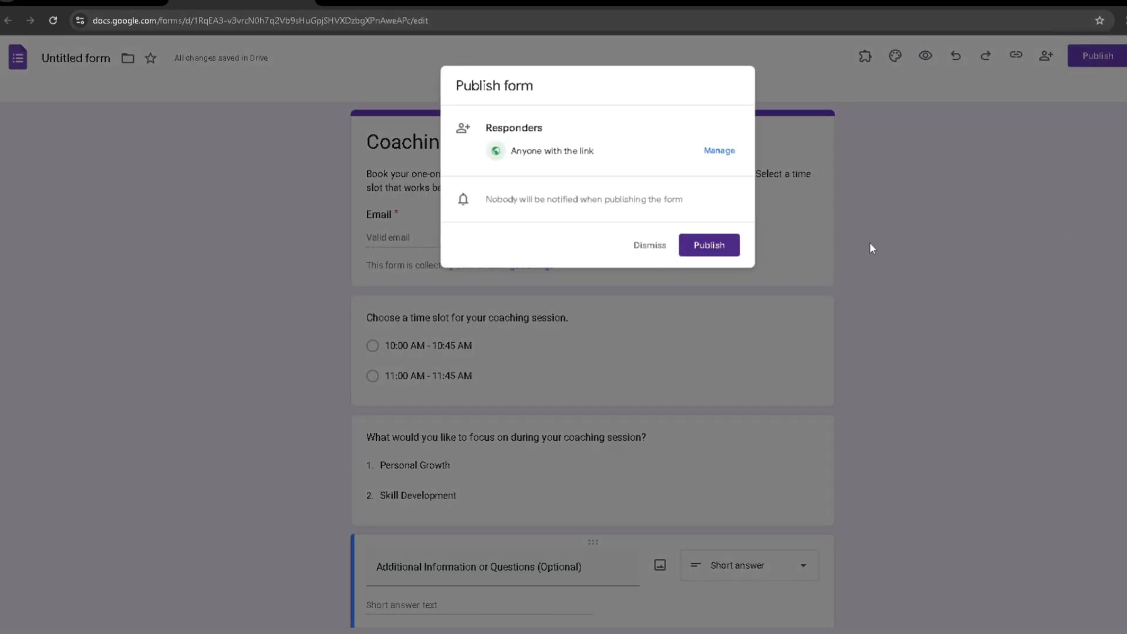
pyautogui.click(709, 245)
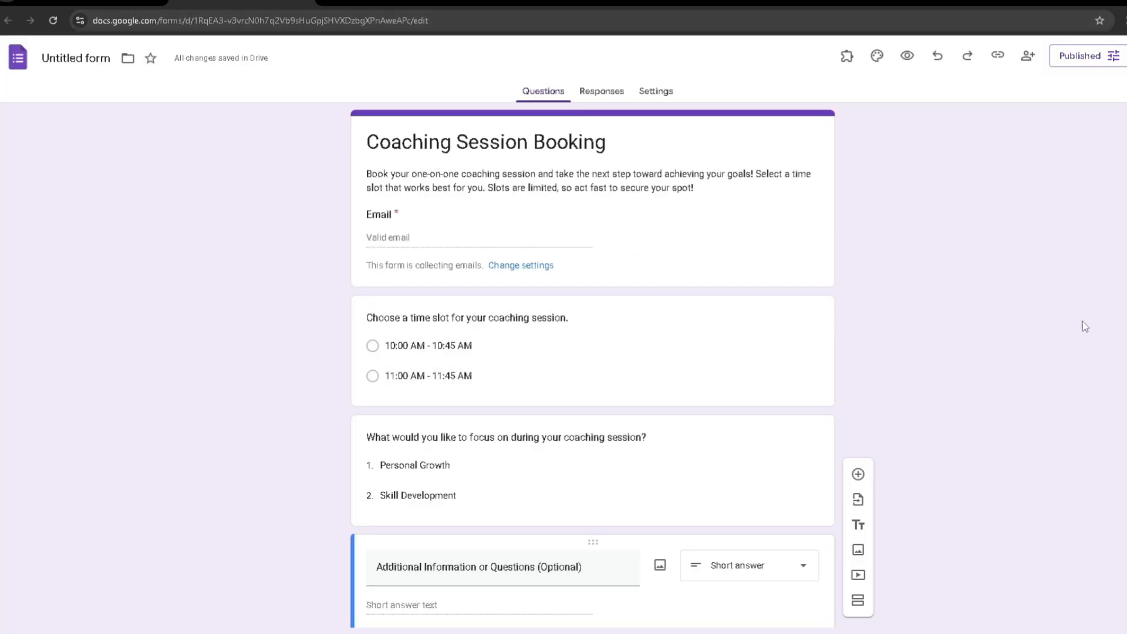
pyautogui.scroll(-2, 748, 345)
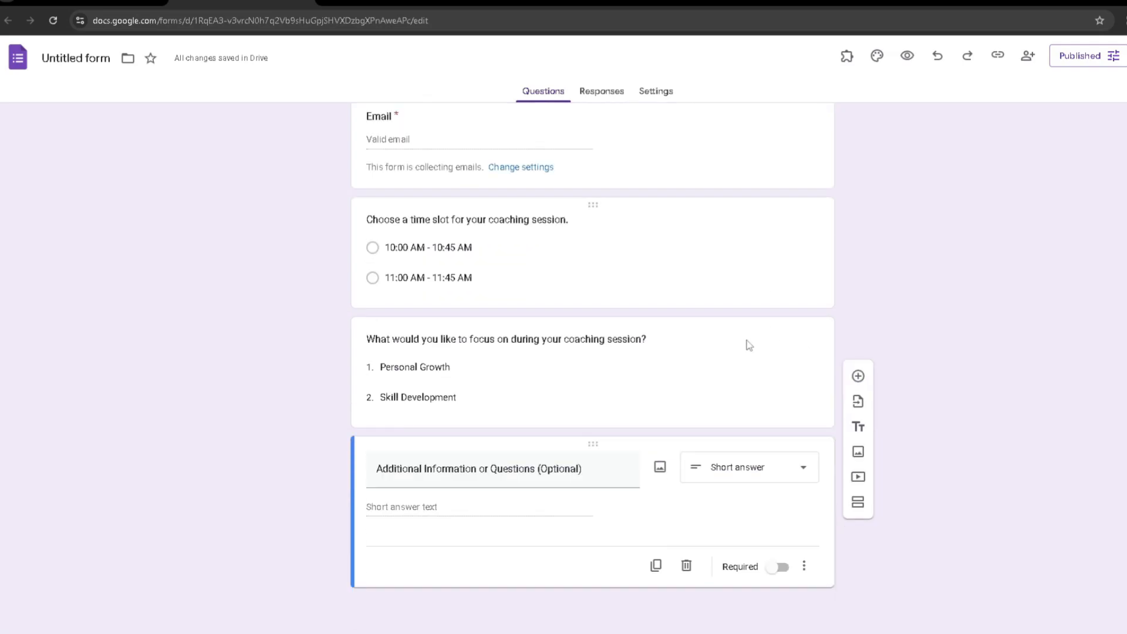
pyautogui.scroll(2, 886, 380)
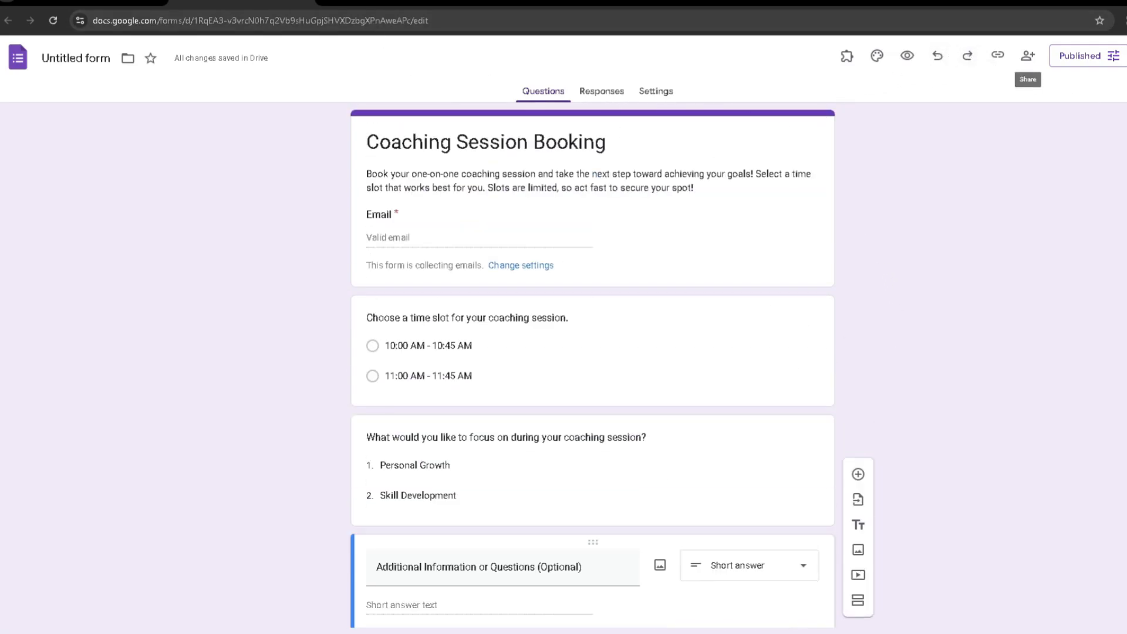
# Step: Search the Google Workspace Marketplace for "Form field limit" and install the Form Field Limit, Choice Eliminator add-on by Everest Web Deals
pyautogui.click(1075, 53)
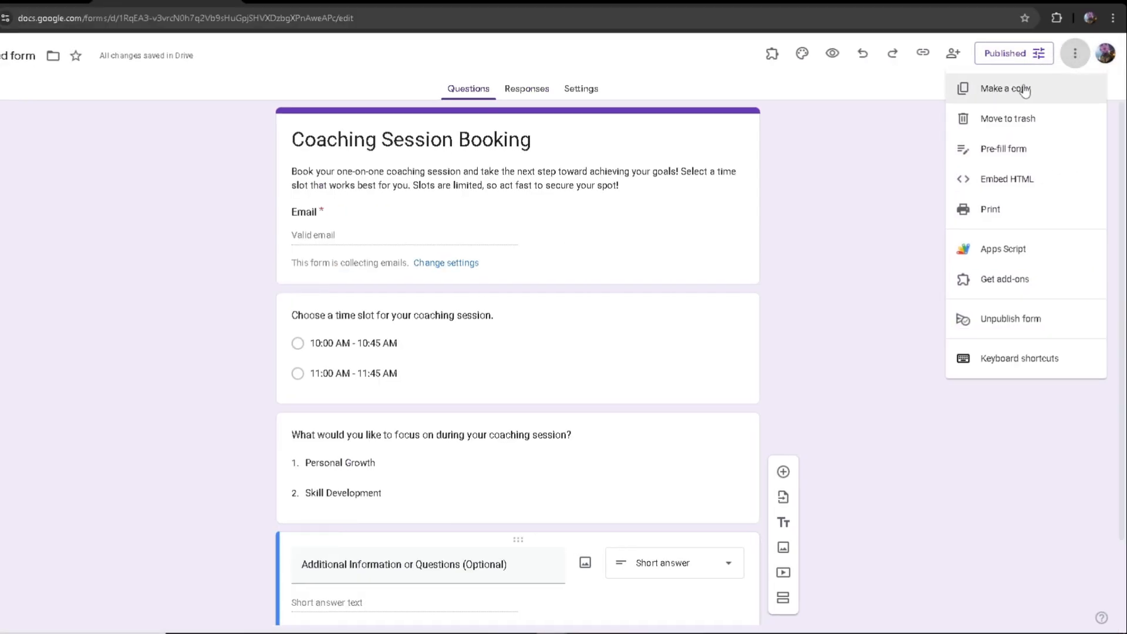
pyautogui.click(1003, 280)
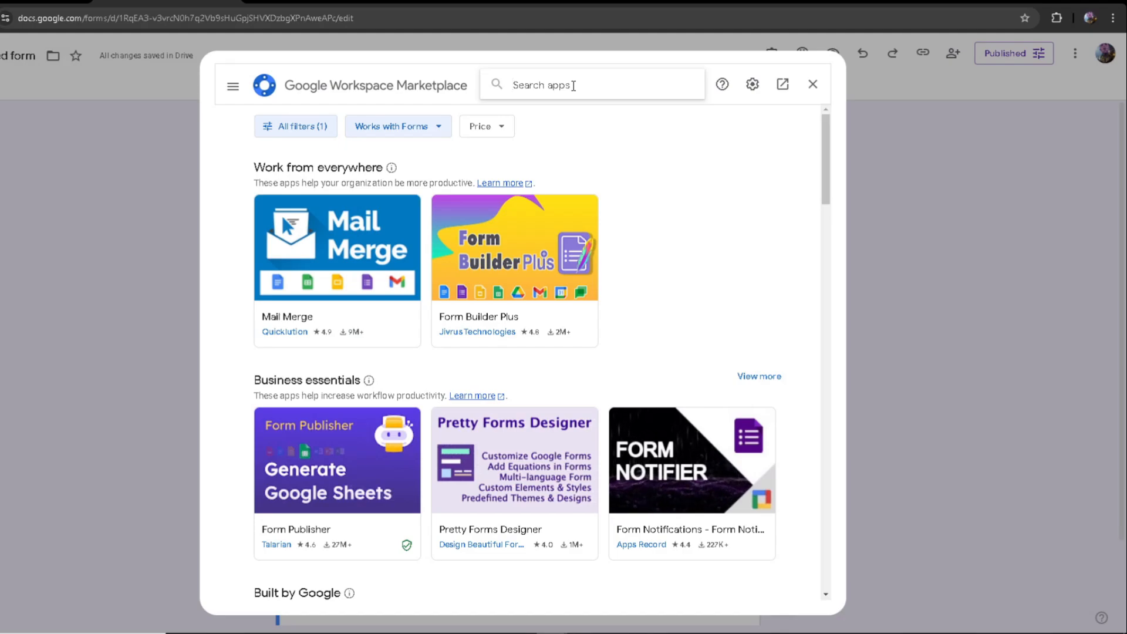
pyautogui.click(573, 86)
pyautogui.write('Form field limit')
pyautogui.press('Return')
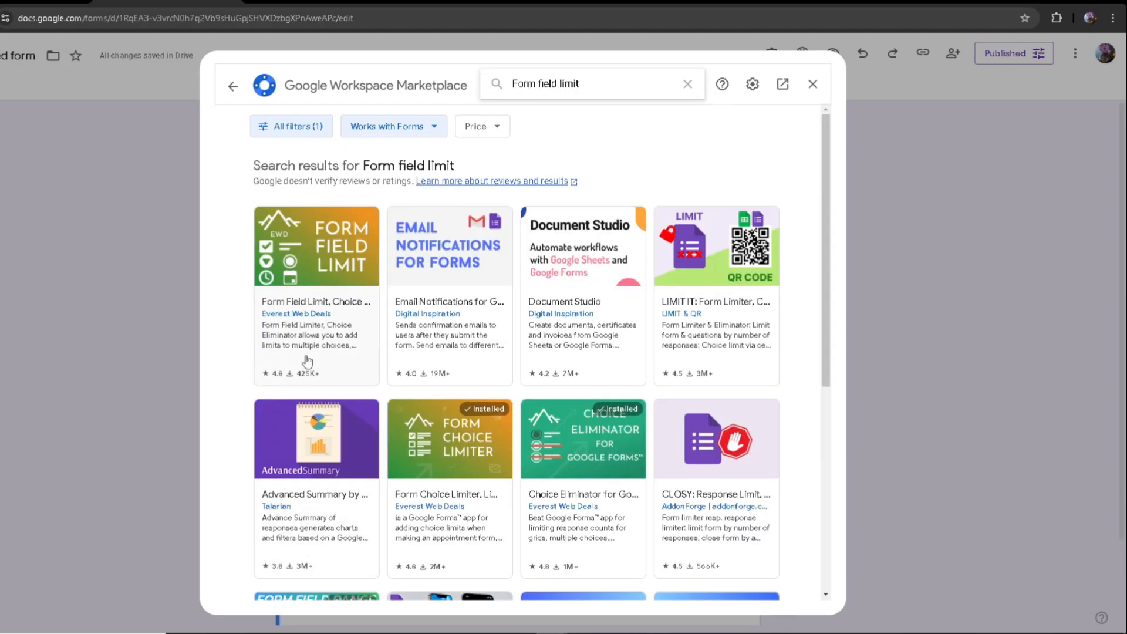
pyautogui.click(317, 306)
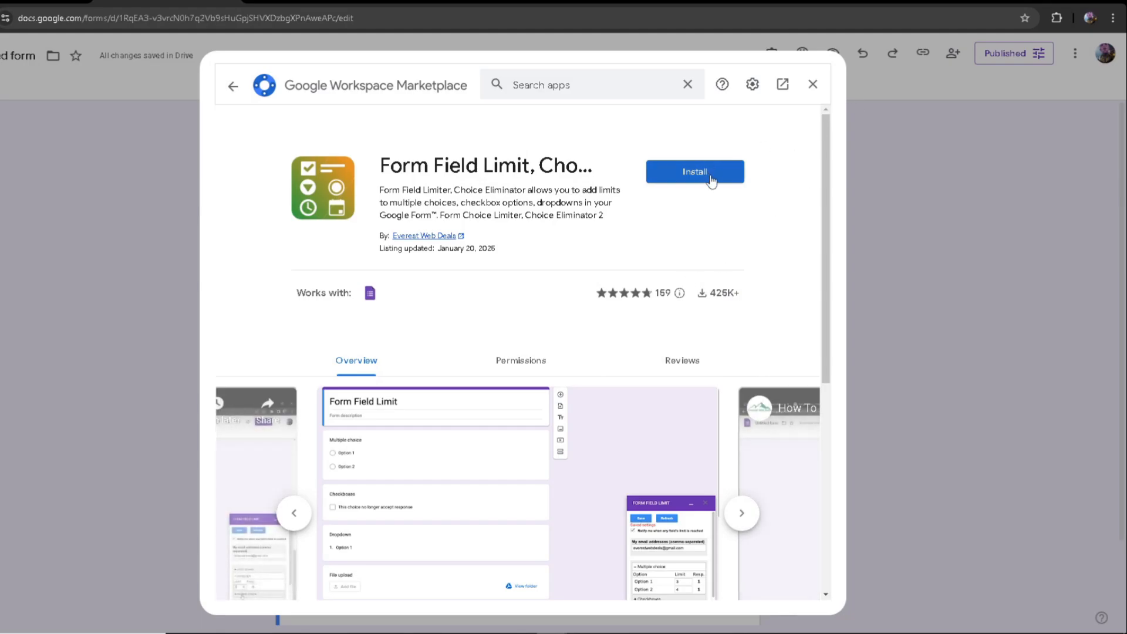
pyautogui.click(710, 180)
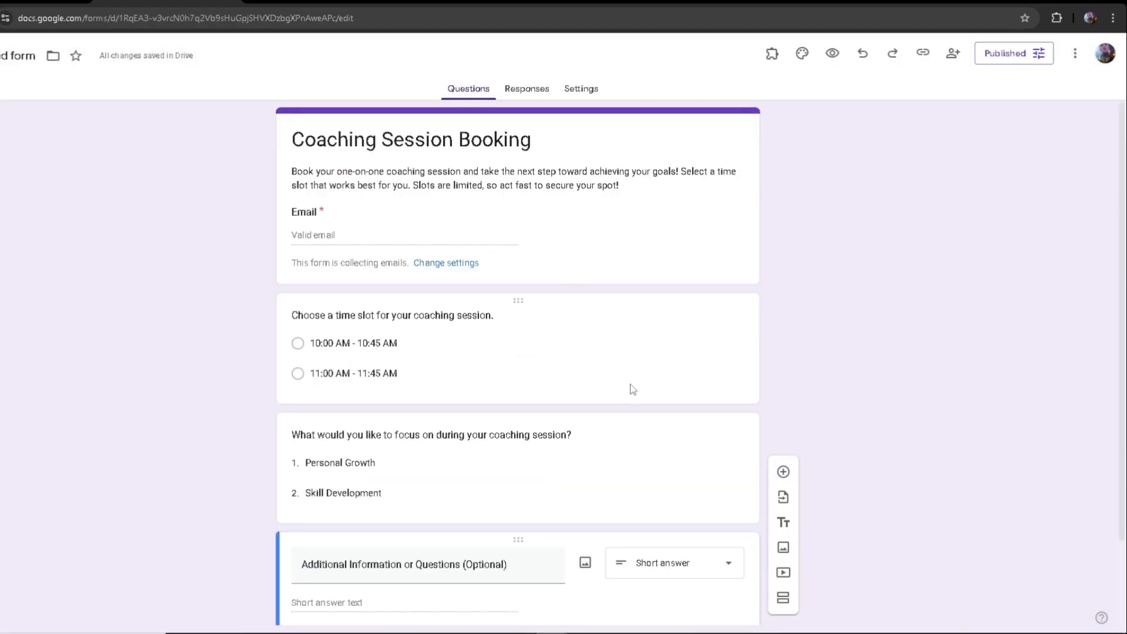
# Step: Open the configuration of the Form Field Limit, Choice Eliminator add-on in the form
pyautogui.click(773, 54)
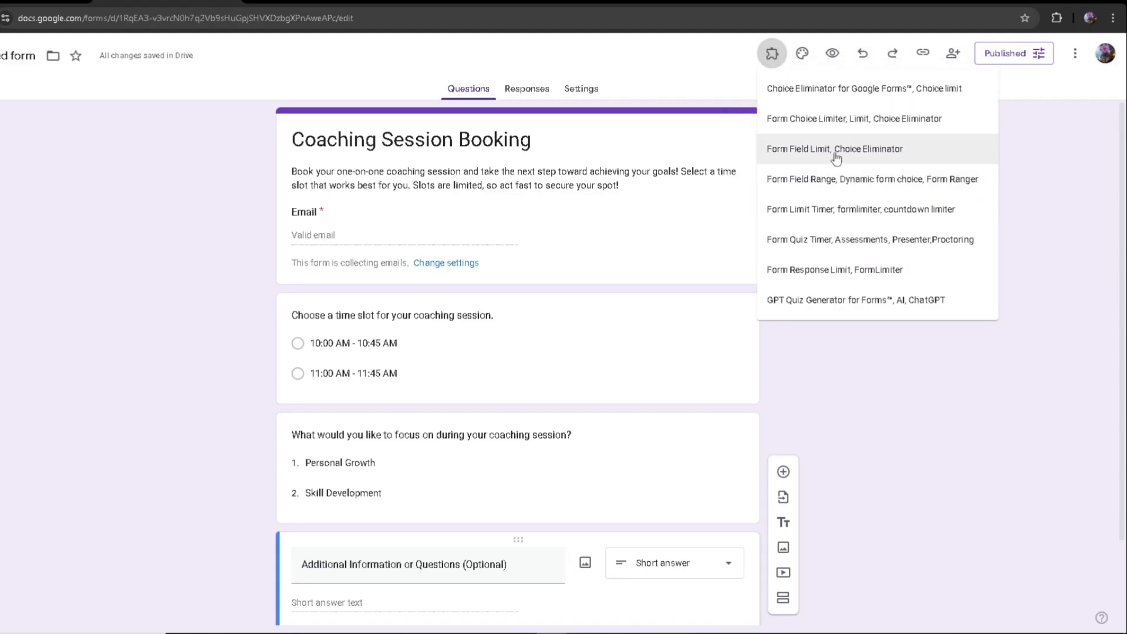
pyautogui.click(909, 149)
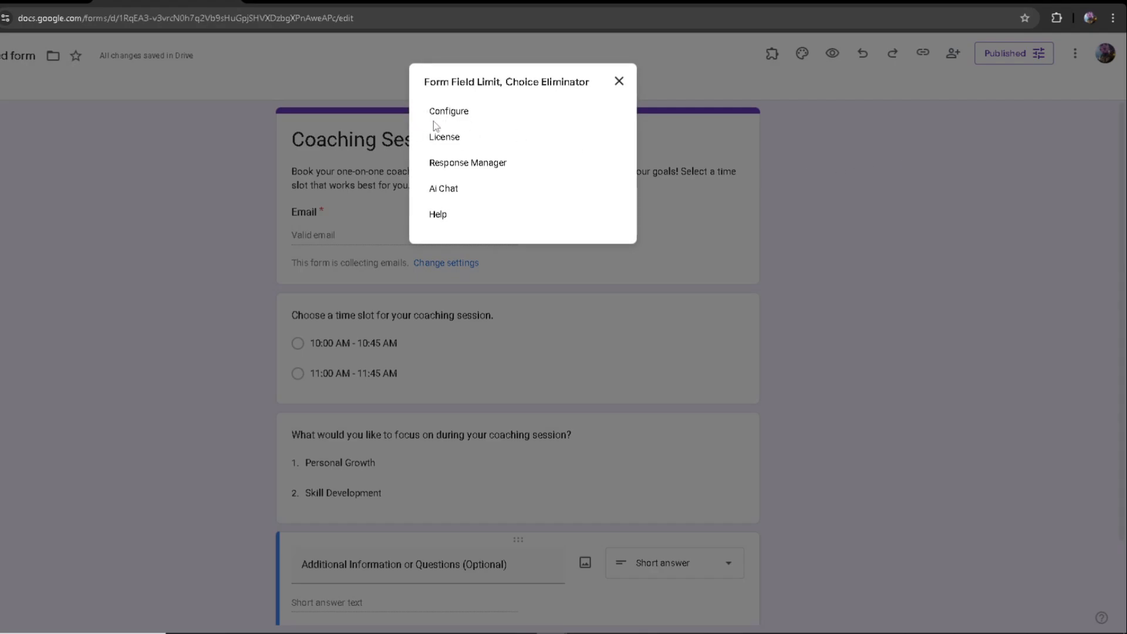
pyautogui.click(450, 114)
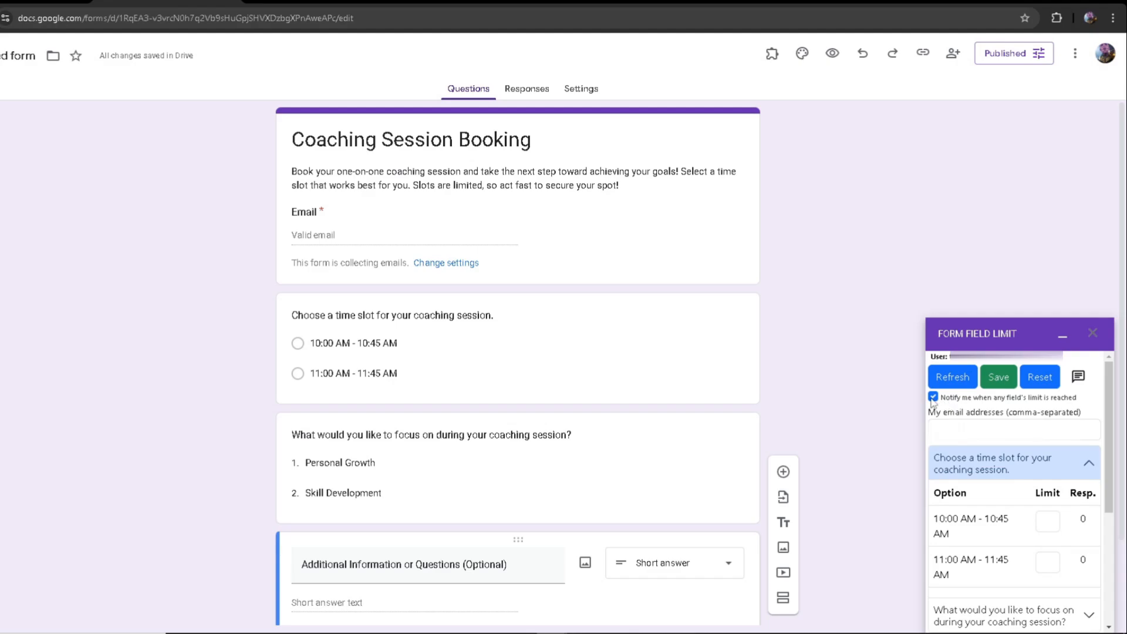
# Step: Enter a response limit of 4 for the 10:00 AM - 10:45 AM slot and 5 for the 11:00 AM - 11:45 AM slot
pyautogui.scroll(-2, 951, 428)
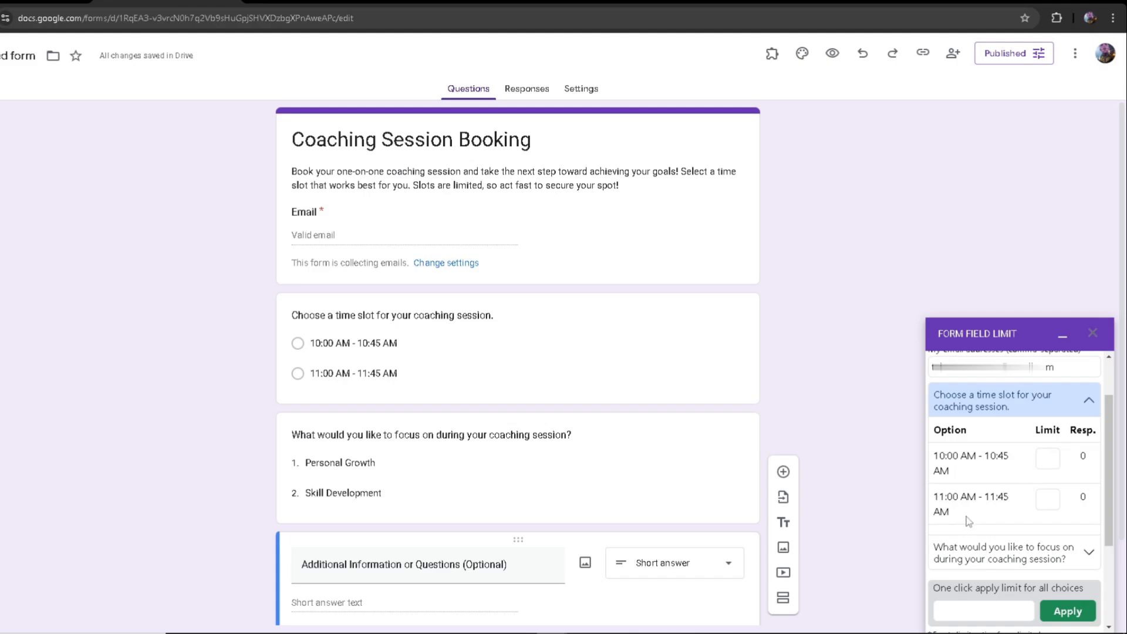
pyautogui.click(1049, 458)
pyautogui.write('4')
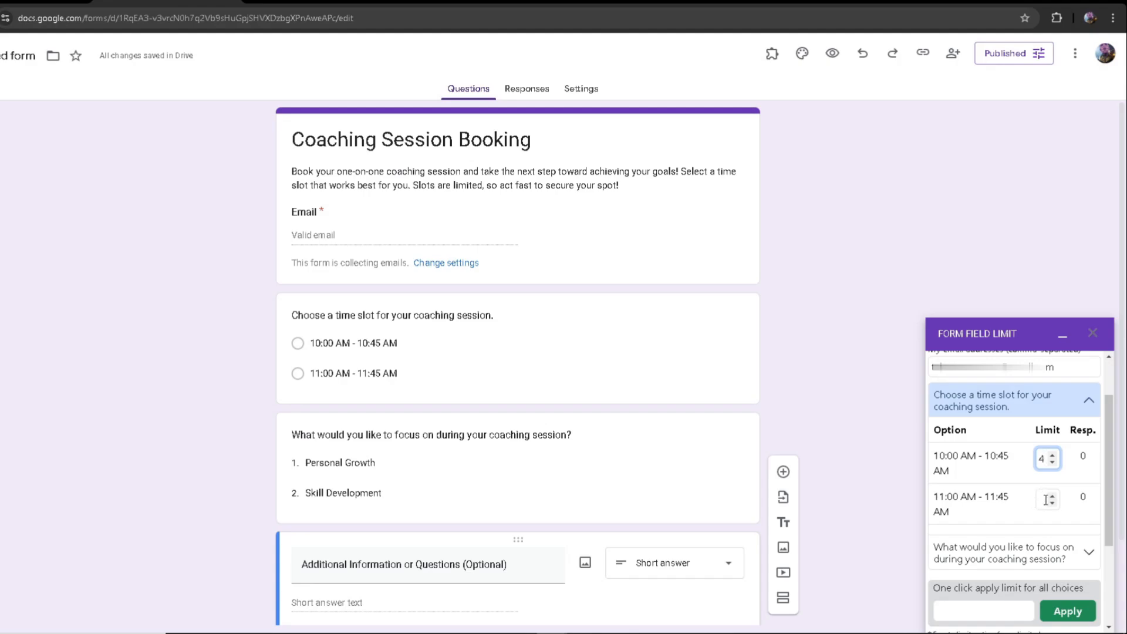
pyautogui.click(1049, 499)
pyautogui.write('5')
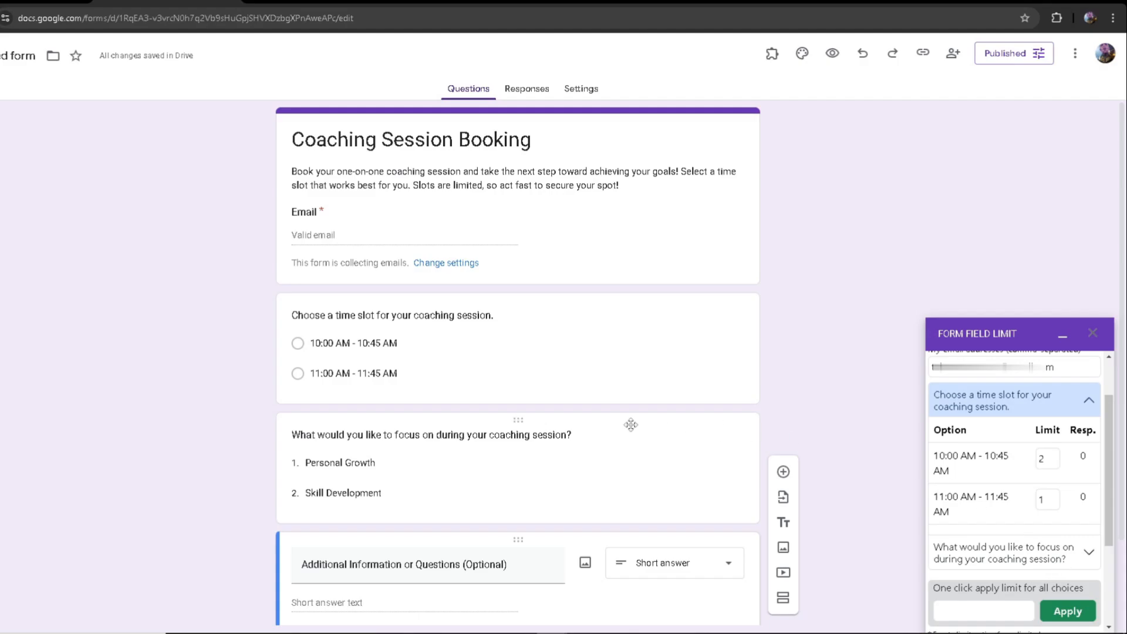
# Step: Check the options of both limited questions and apply a limit of 2 to all choices at once
pyautogui.scroll(-3, 613, 418)
pyautogui.click(1023, 555)
pyautogui.scroll(1, 1014, 521)
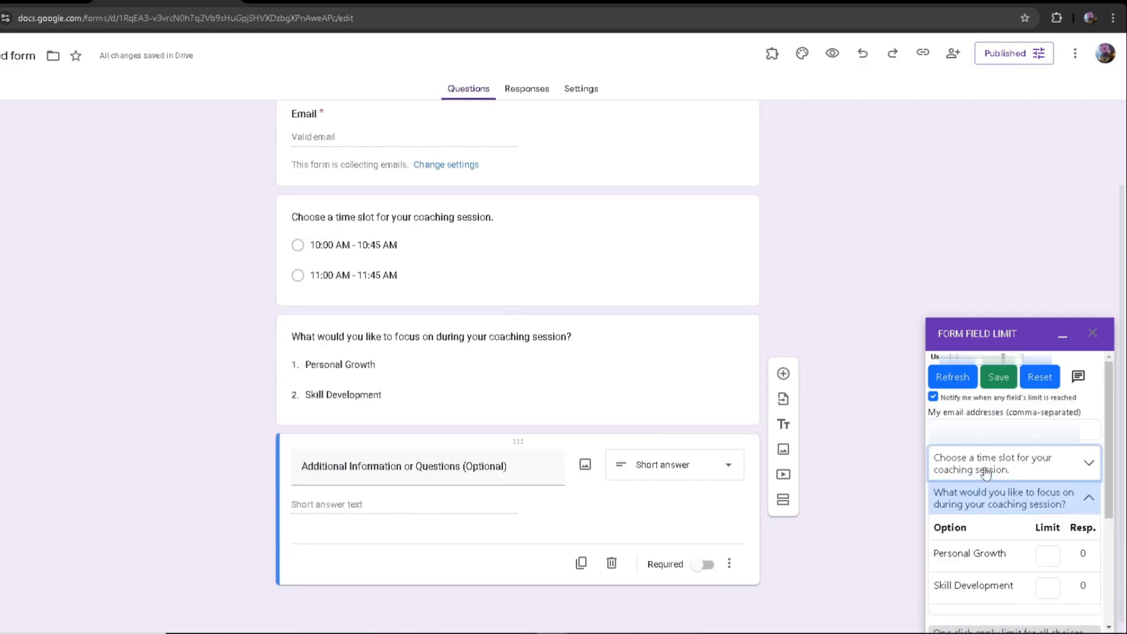
pyautogui.click(998, 460)
pyautogui.scroll(3, 787, 417)
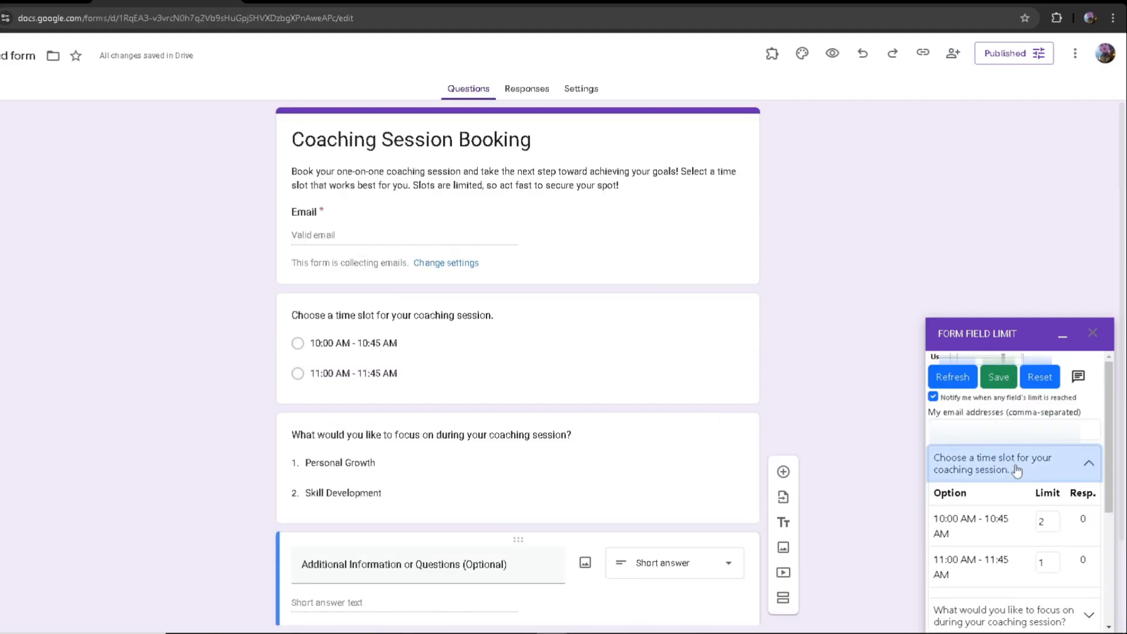
pyautogui.scroll(-3, 1001, 487)
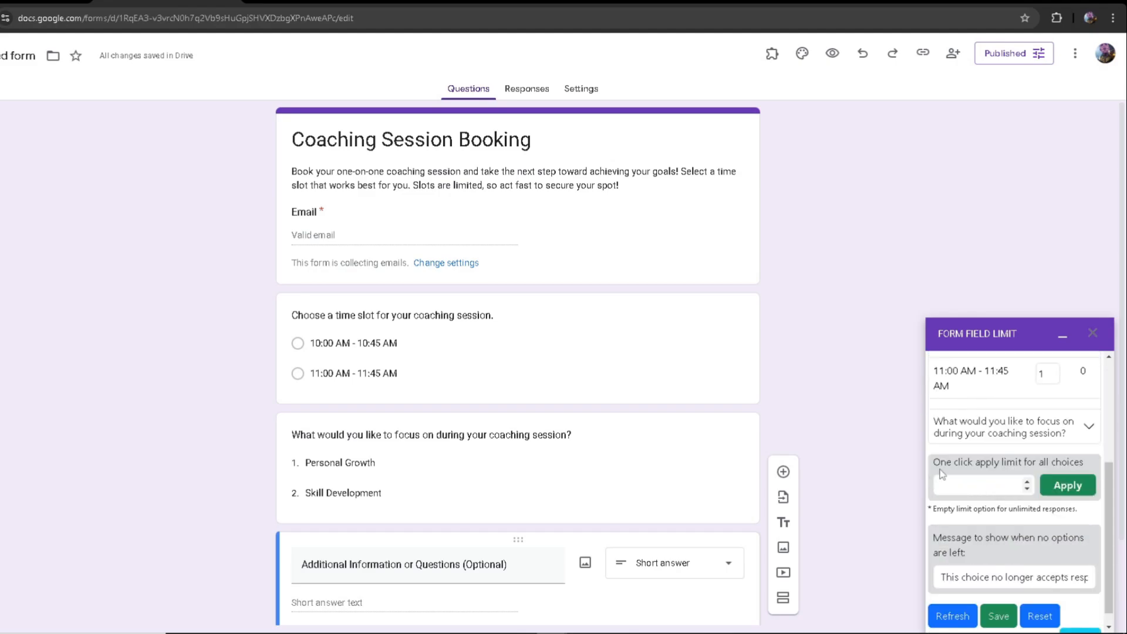
pyautogui.click(1005, 487)
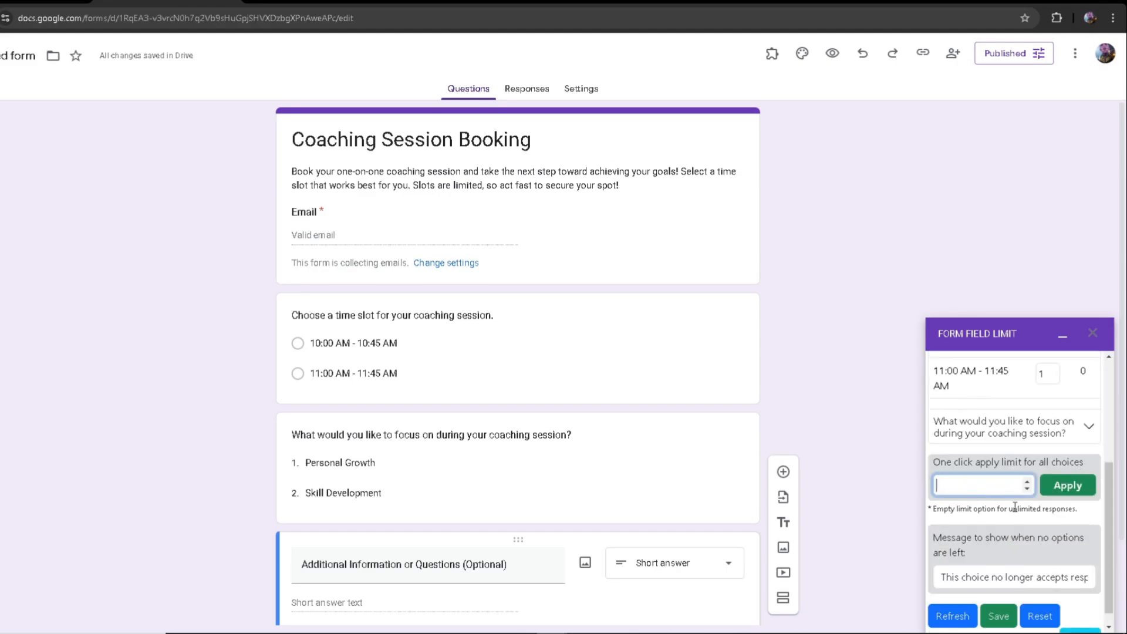
pyautogui.write('2')
pyautogui.click(1067, 486)
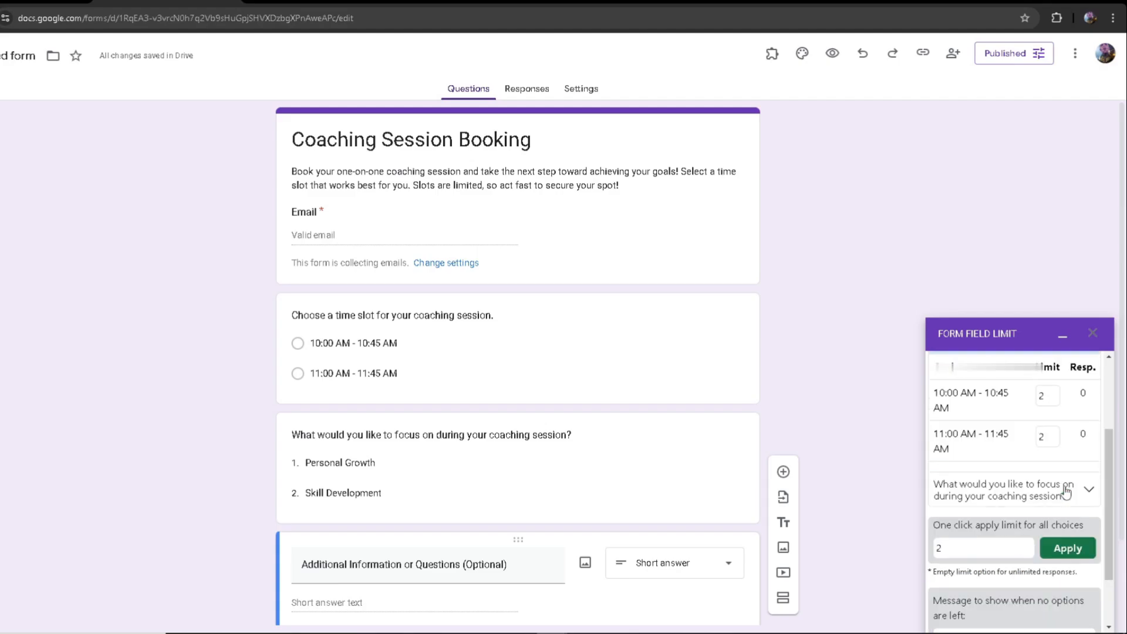
# Step: Expand the coaching time slot question and set the 10:00 AM - 10:45 AM limit to 3
pyautogui.click(1024, 551)
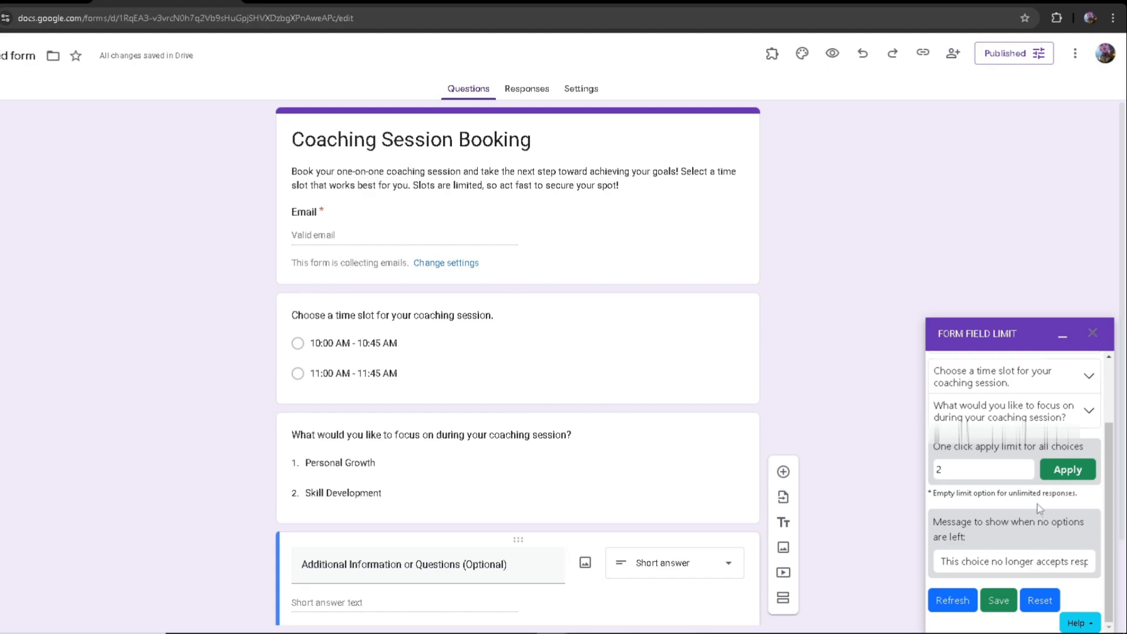
pyautogui.scroll(3, 1039, 508)
pyautogui.click(992, 467)
pyautogui.scroll(-2, 977, 514)
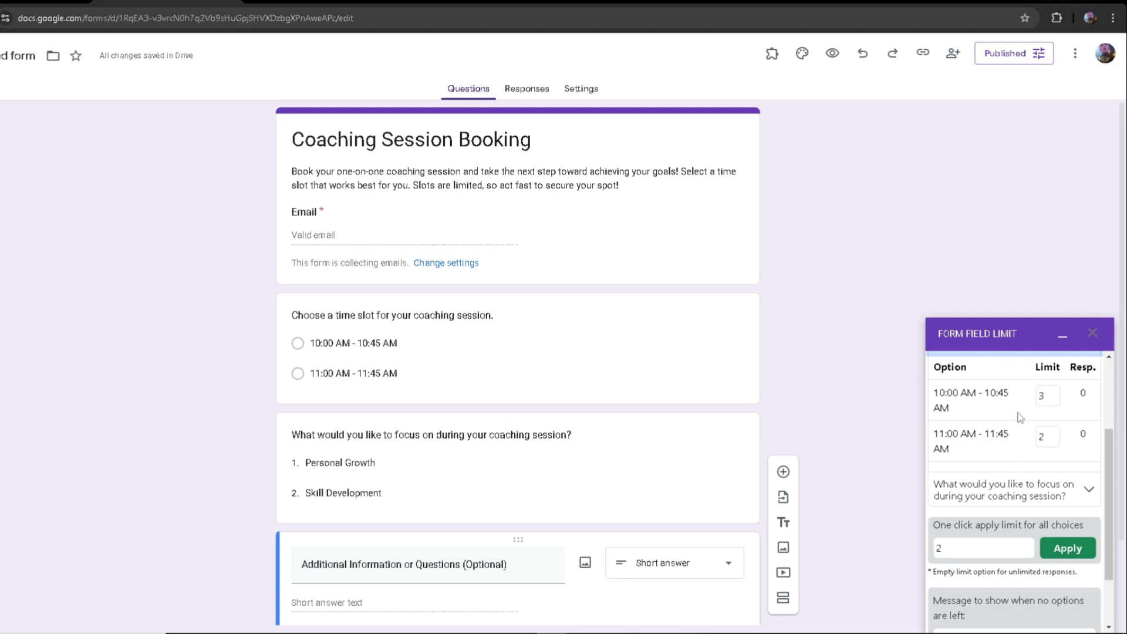
# Step: Inspect the message shown when no options are left by selecting its text without editing it
pyautogui.scroll(-1, 998, 469)
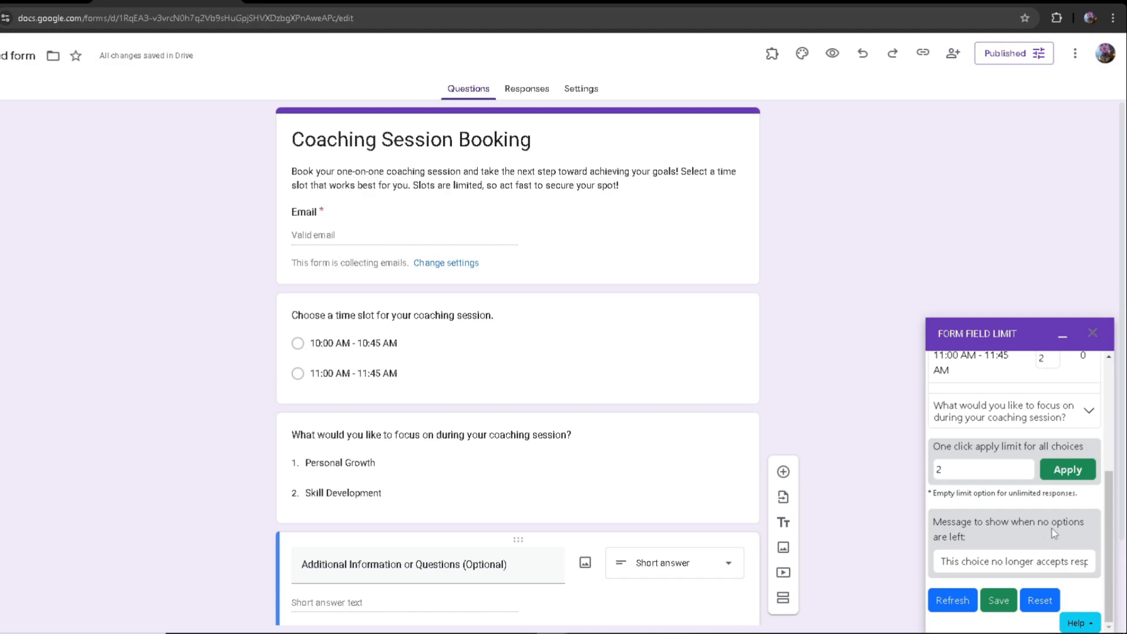
pyautogui.click(1033, 561)
pyautogui.hotkey('ctrl', 'a')
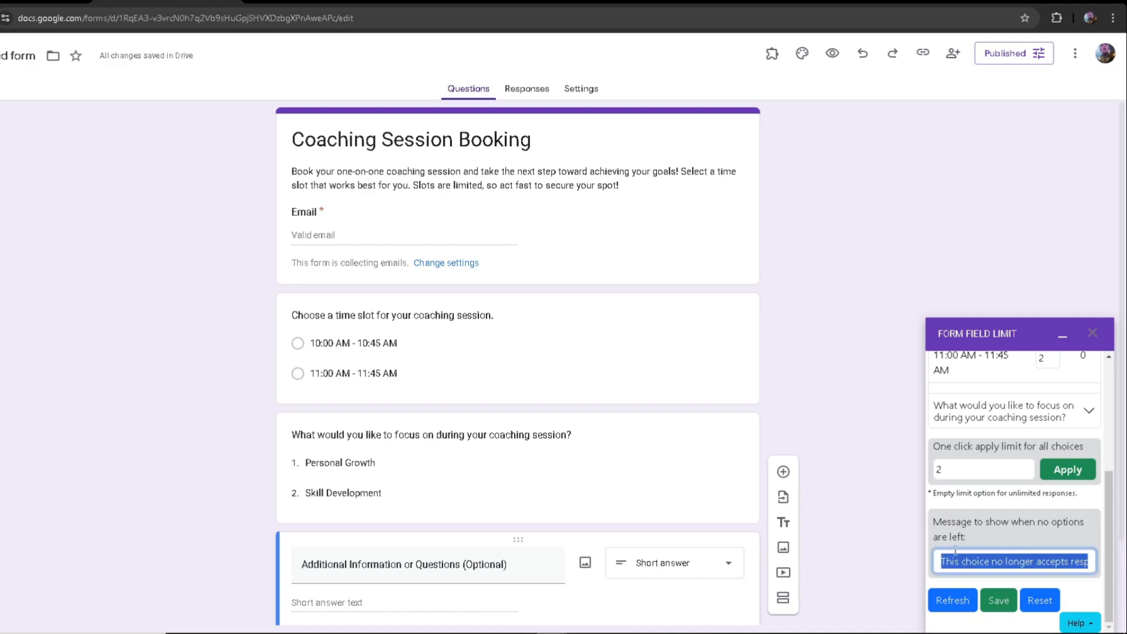
pyautogui.click(977, 528)
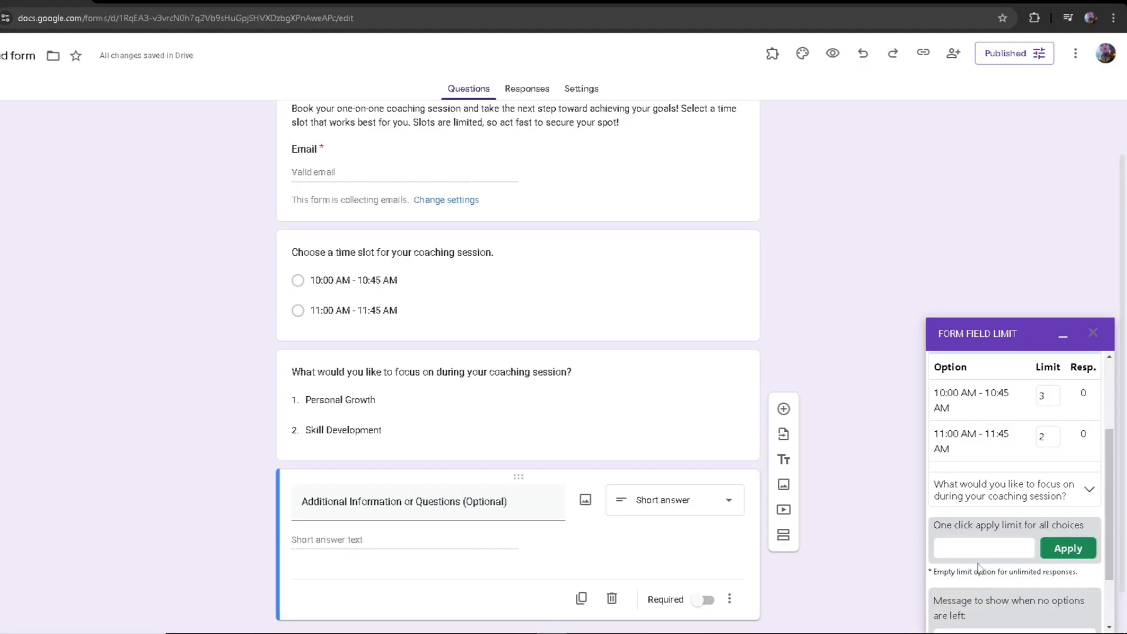
# Step: Enter a limit of 2 for Personal Growth in the coaching focus question and clear it again
pyautogui.click(985, 500)
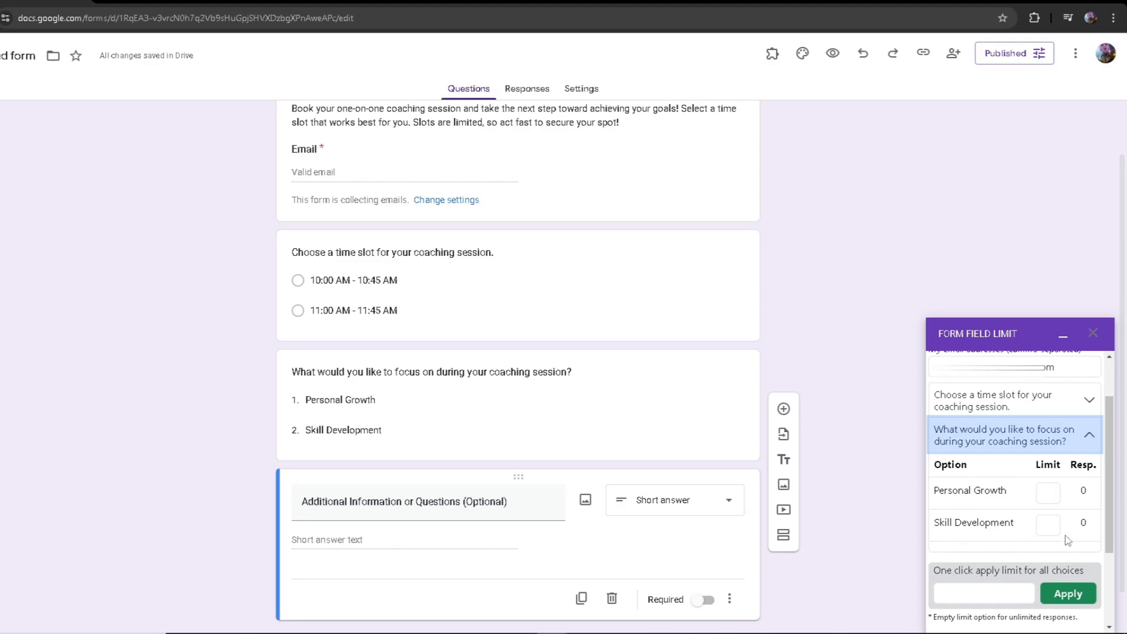
pyautogui.click(1045, 496)
pyautogui.write('2')
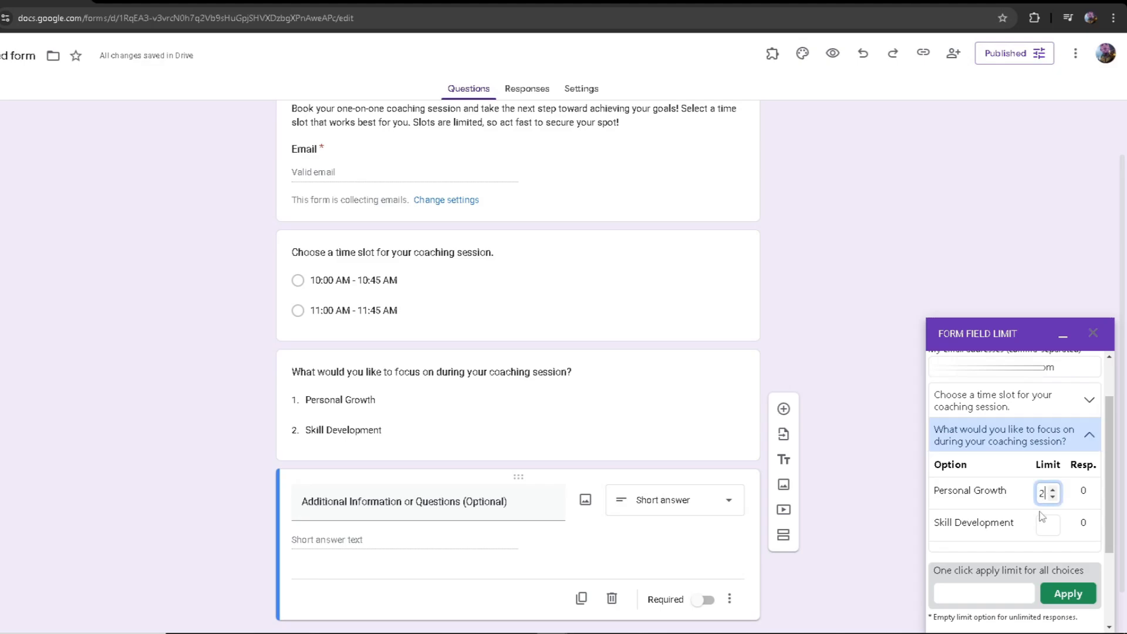
pyautogui.click(1011, 533)
pyautogui.click(1043, 494)
pyautogui.press('BackSpace')
pyautogui.click(988, 552)
# Step: Set the 11:00 AM - 11:45 AM slot limit to 1 in the time slot question and save the add-on settings
pyautogui.click(1030, 451)
pyautogui.click(1031, 403)
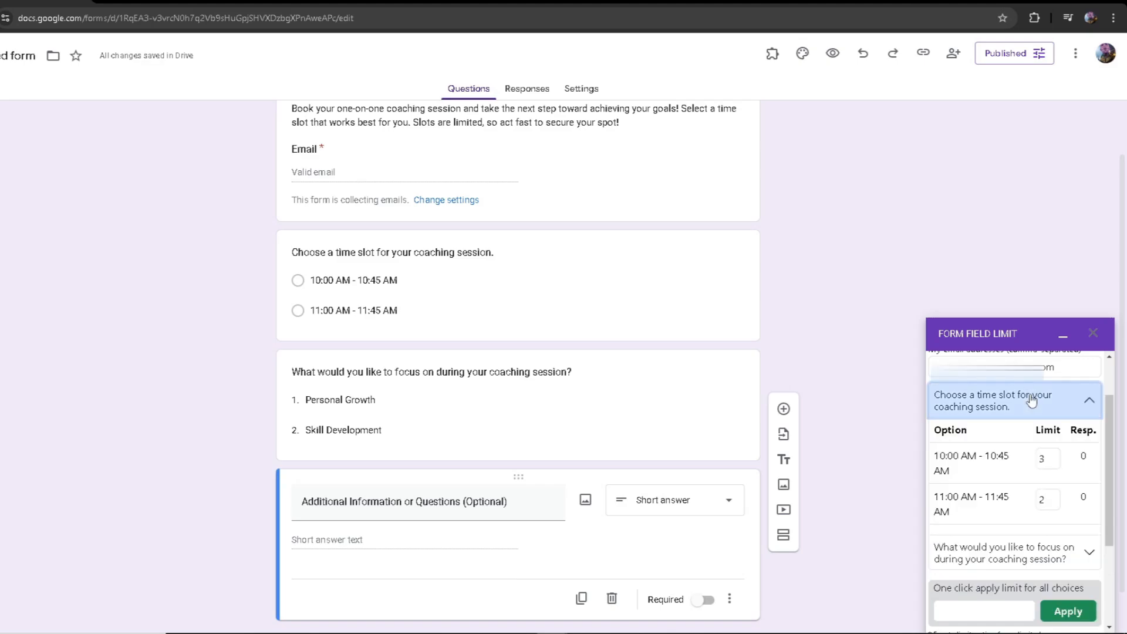
pyautogui.click(1052, 503)
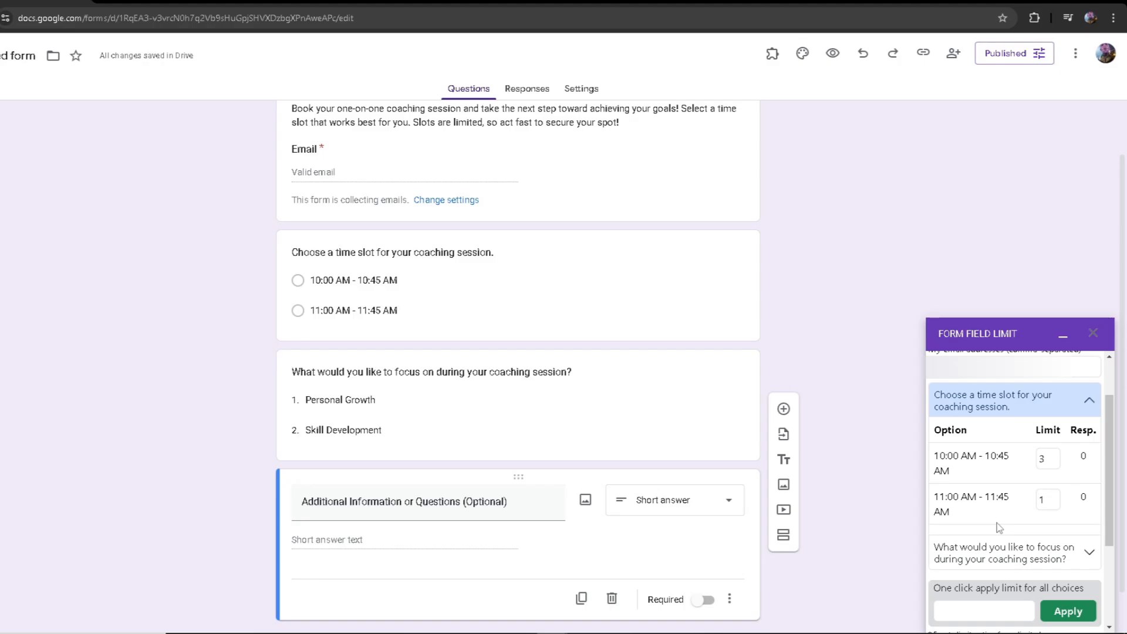
pyautogui.scroll(2, 998, 526)
pyautogui.click(1007, 387)
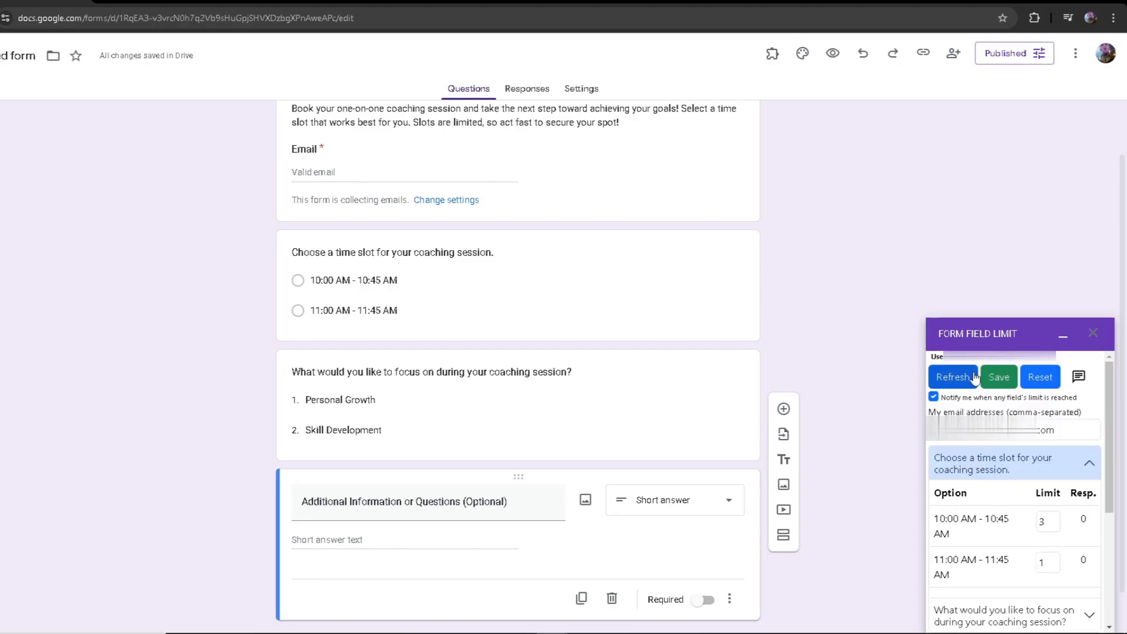
# Step: Copy the responder link and submit a test response through it with the 11:00 AM - 11:45 AM slot and Personal Growth focus
pyautogui.click(923, 52)
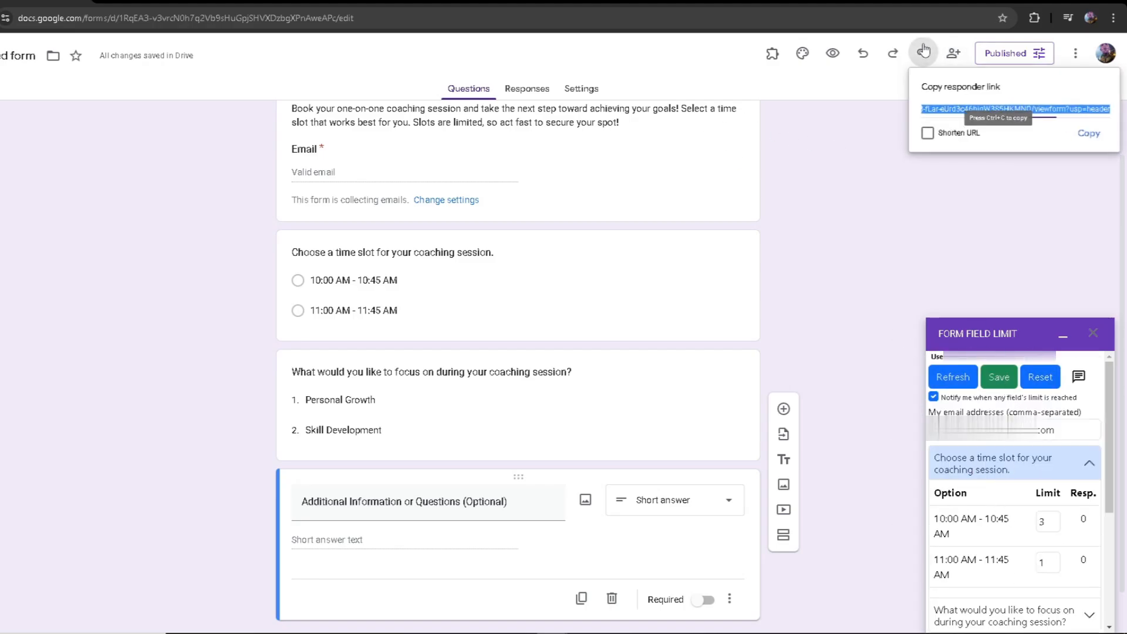
pyautogui.click(1087, 134)
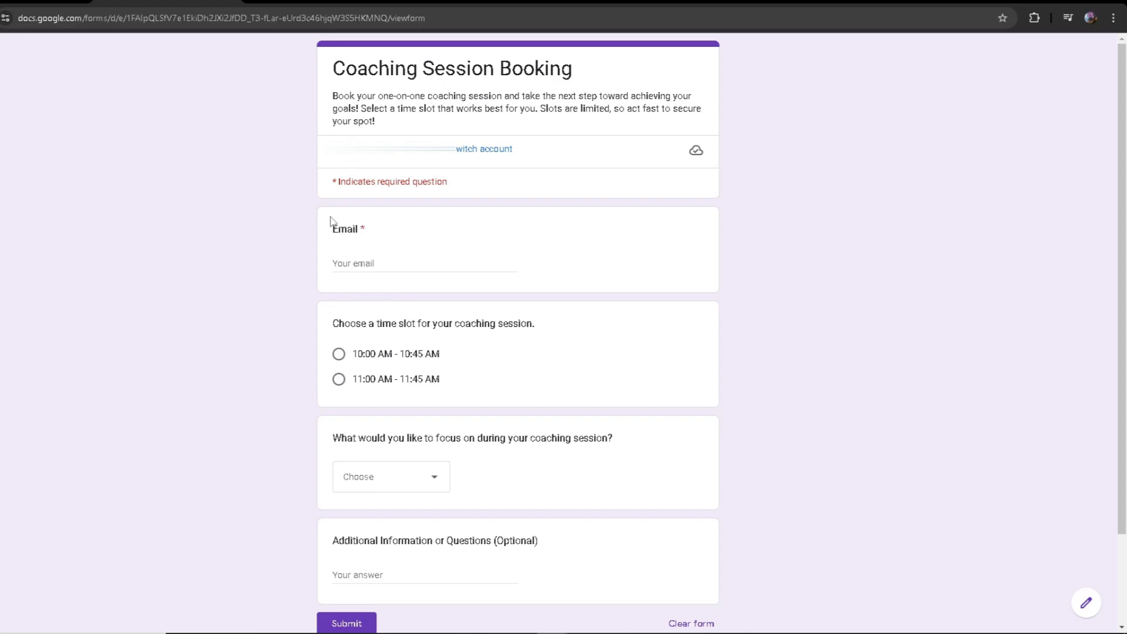
pyautogui.scroll(-1, 297, 360)
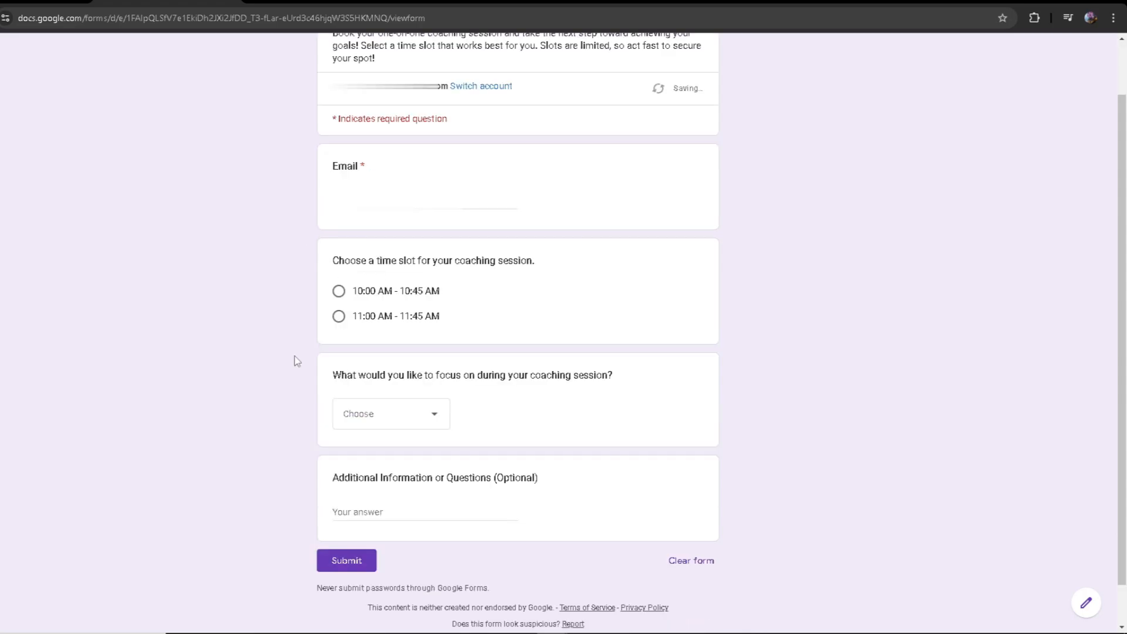
pyautogui.click(339, 316)
pyautogui.click(388, 439)
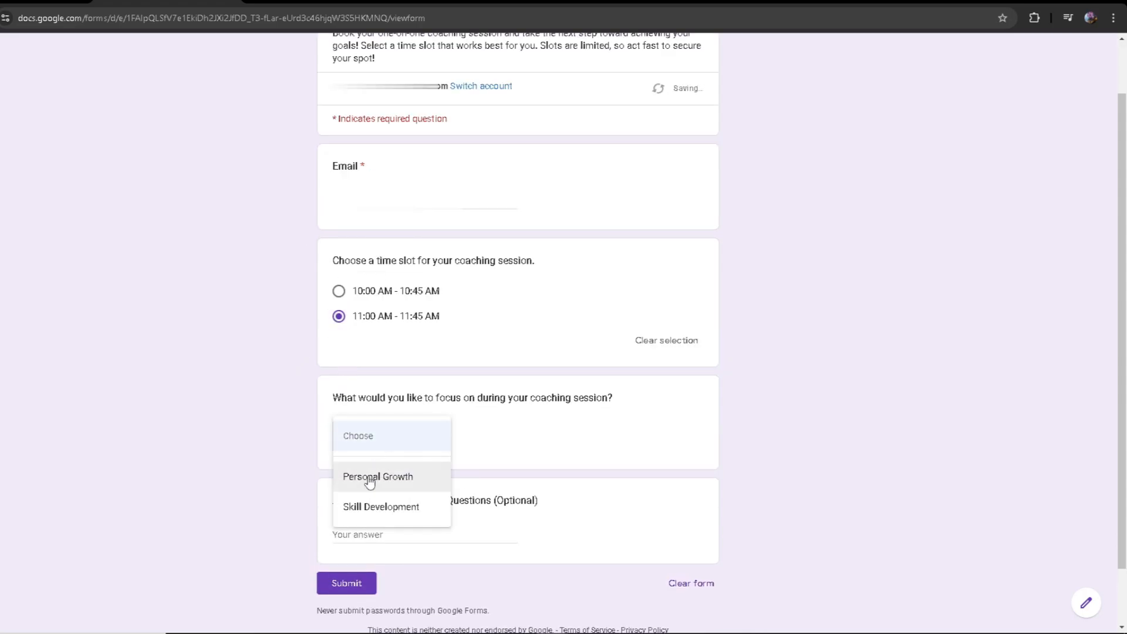
pyautogui.click(368, 474)
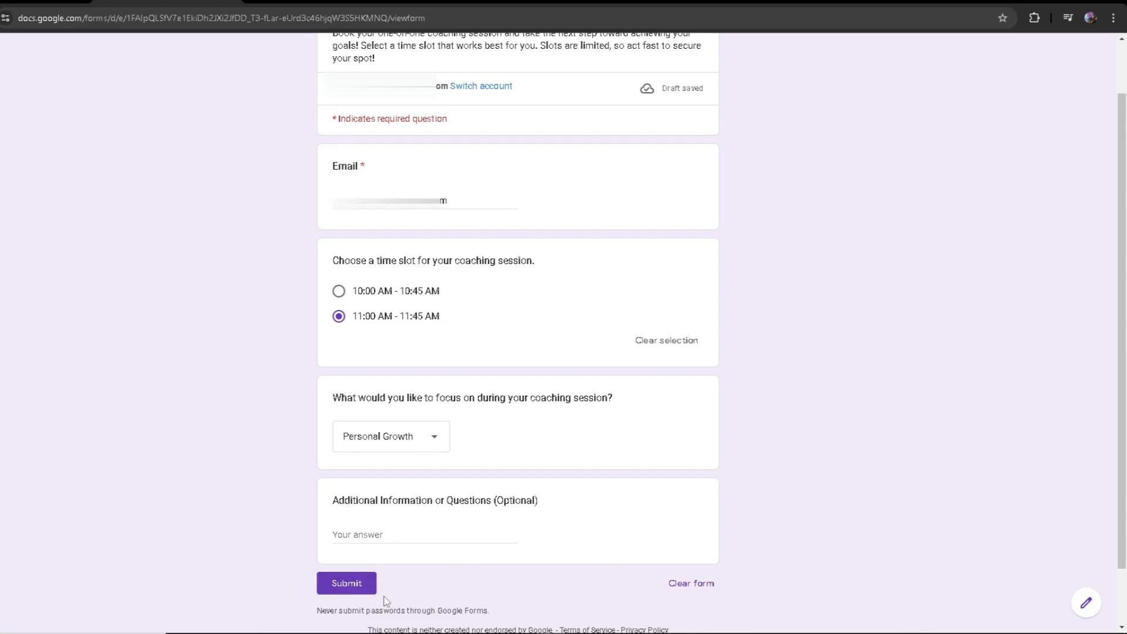
pyautogui.click(358, 584)
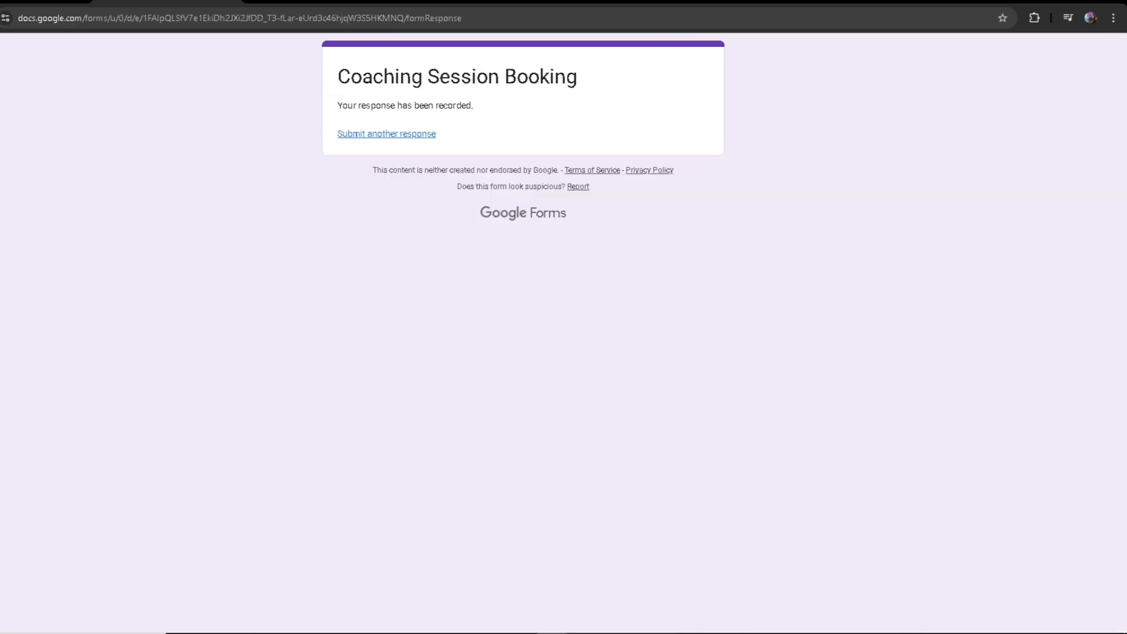
# Step: Refresh the add-on in the form editor, and review the response summary and the time slot question's limits
pyautogui.hotkey('ctrl', 'shift', 'Tab')
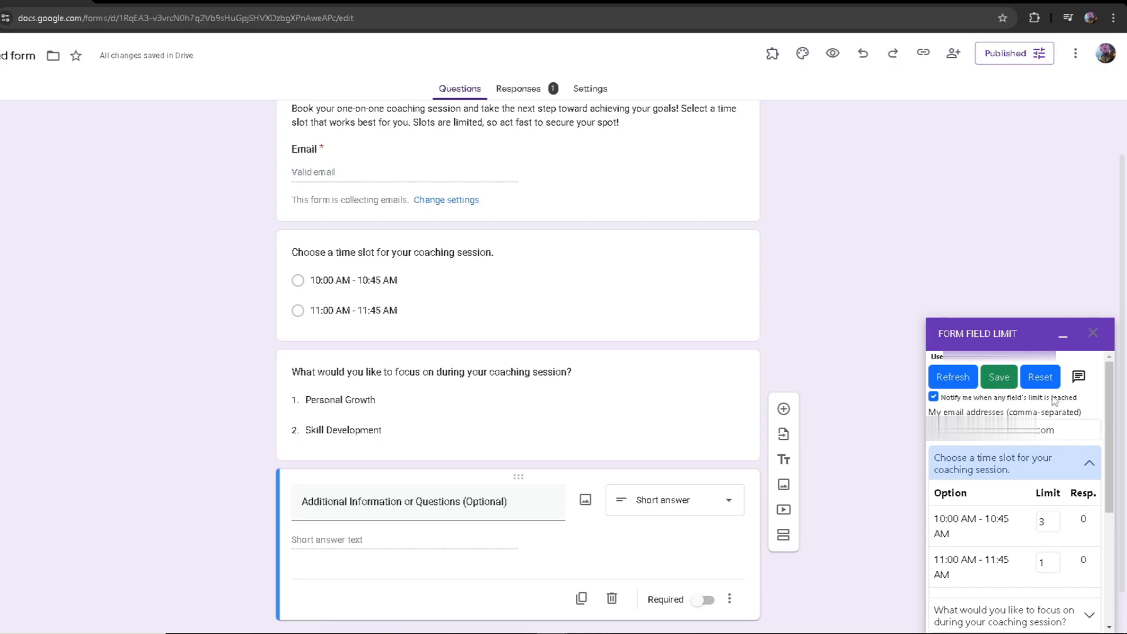
pyautogui.click(956, 378)
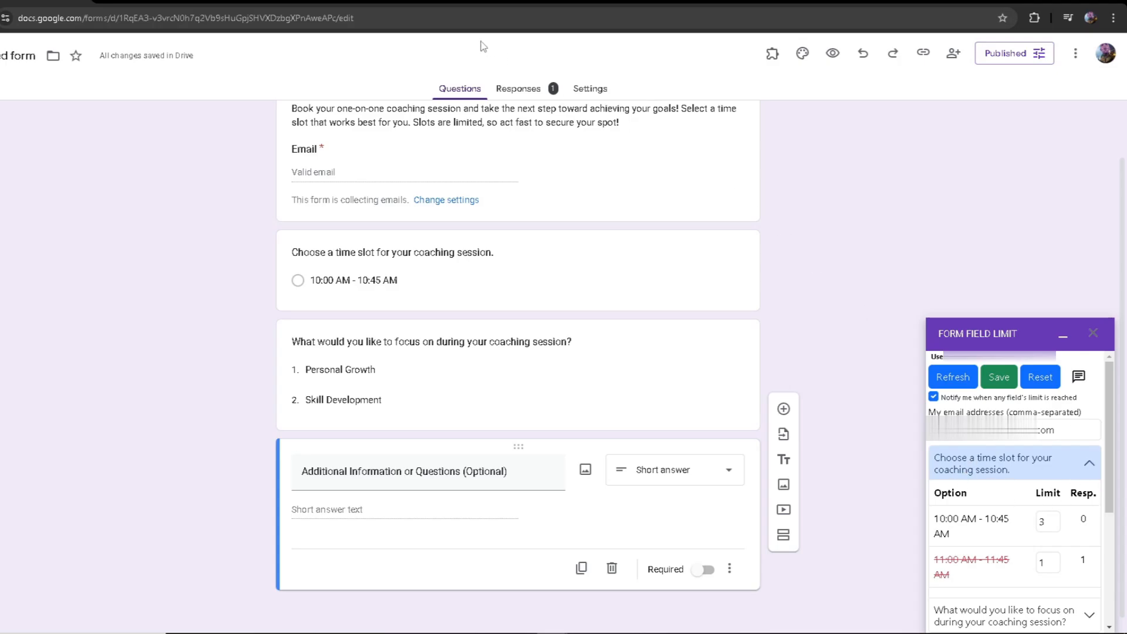
pyautogui.click(516, 91)
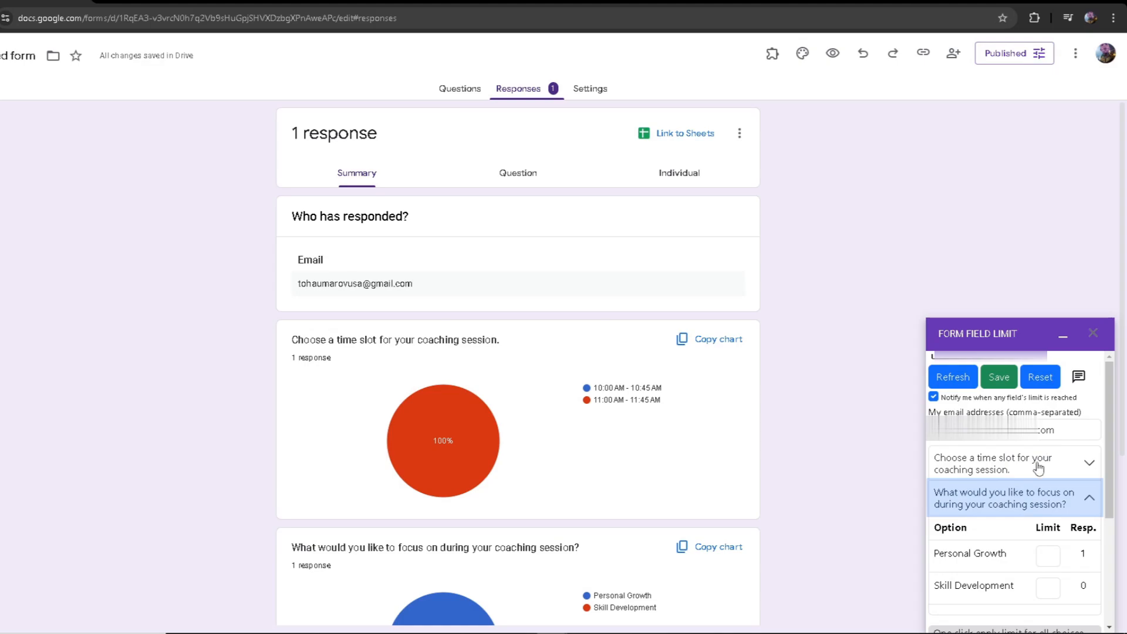
pyautogui.click(1038, 468)
pyautogui.scroll(-1, 992, 498)
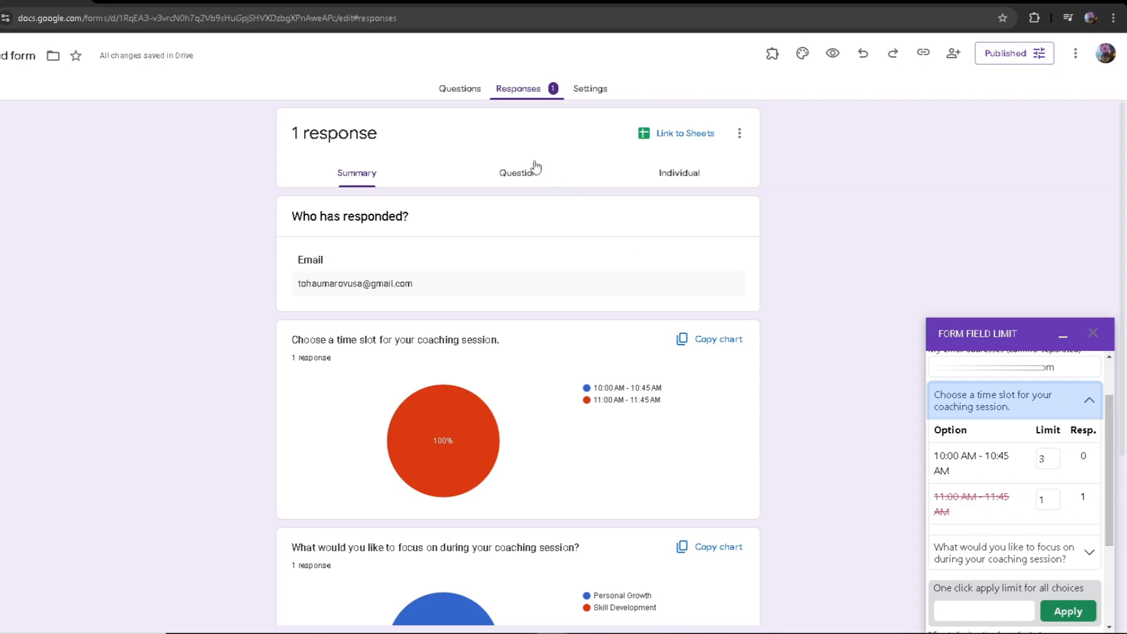
# Step: Open another blank response on the live form and check the available time slots and coaching focus choices without submitting
pyautogui.click(199, 2)
pyautogui.click(375, 134)
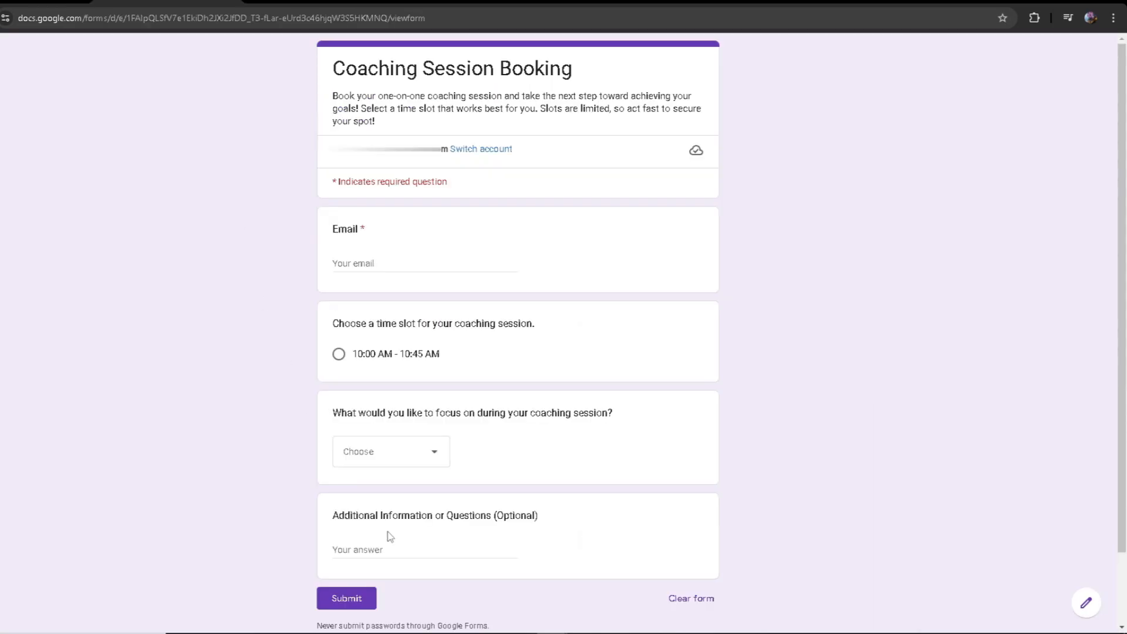
pyautogui.click(386, 456)
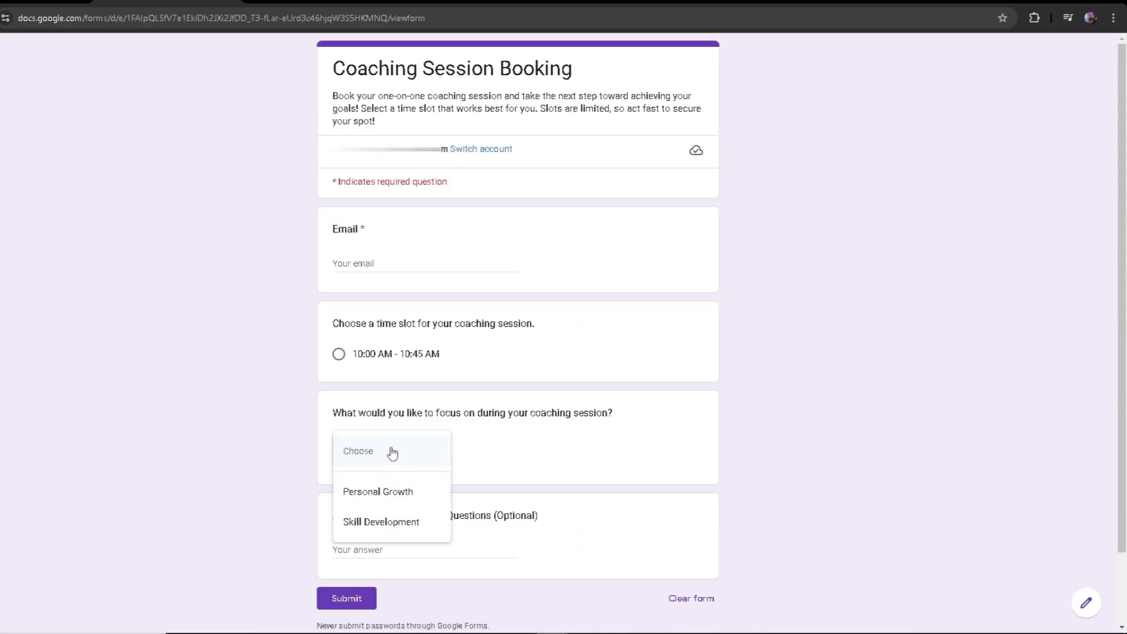
pyautogui.click(535, 452)
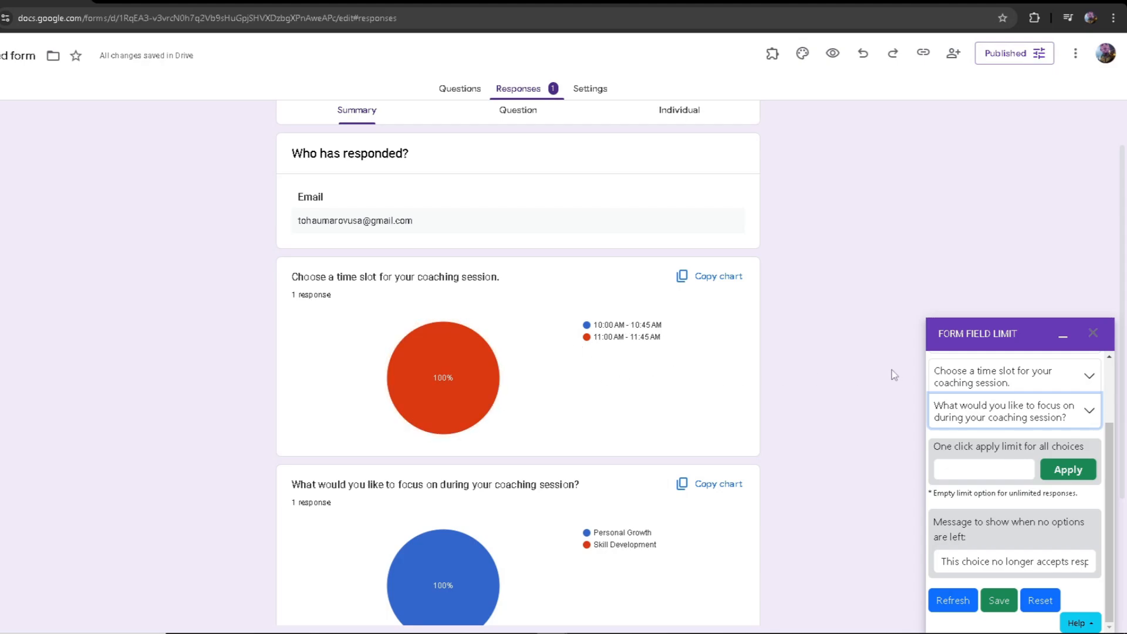
# Step: Open the Form Field Limit add-on's Response Manager and examine its response columns and the available search fields
pyautogui.click(768, 59)
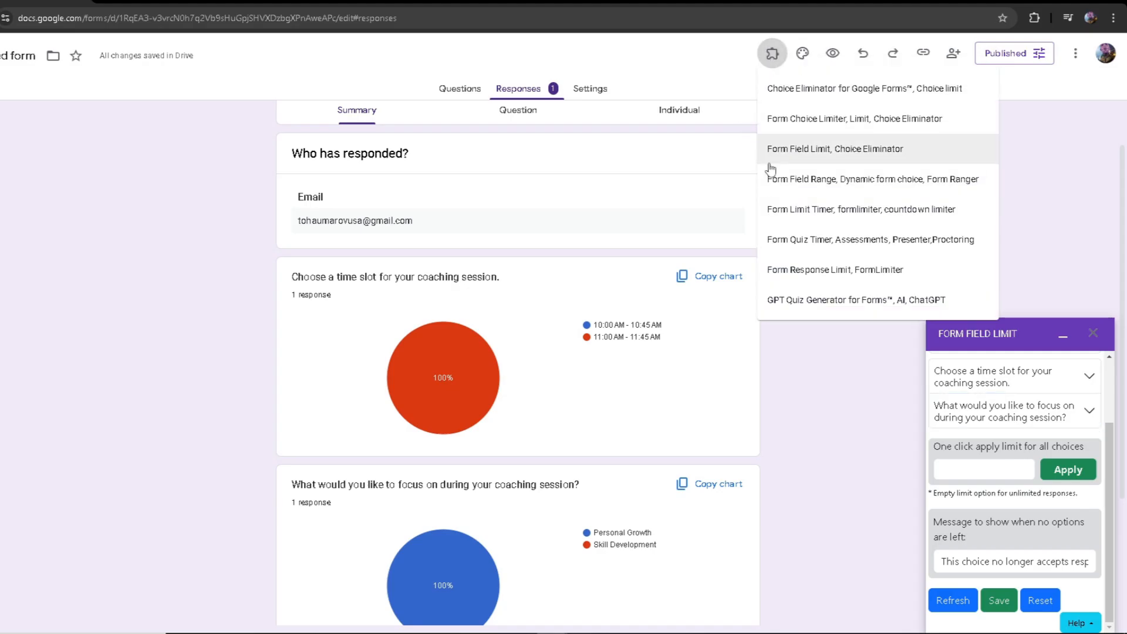
pyautogui.click(799, 154)
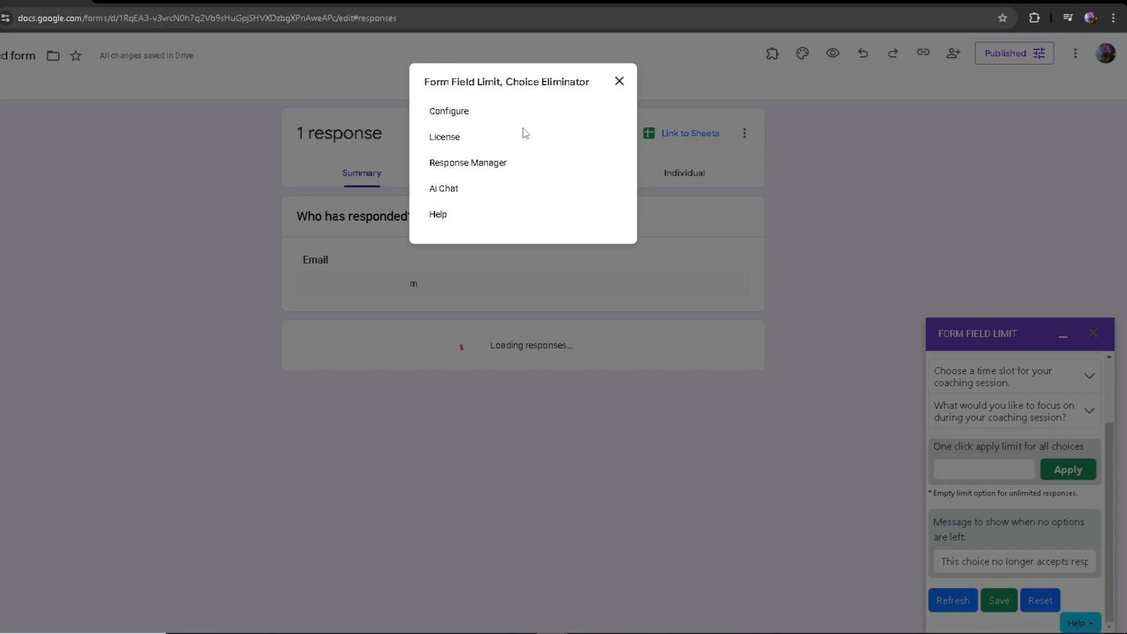
pyautogui.click(458, 166)
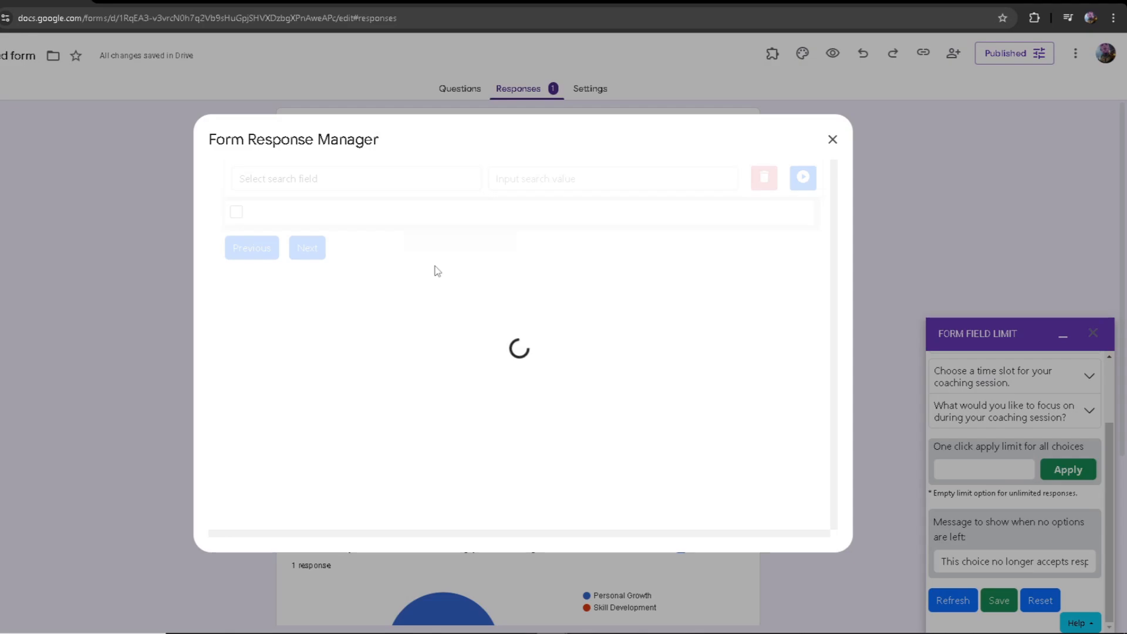
pyautogui.moveTo(667, 534); pyautogui.dragTo(575, 491)
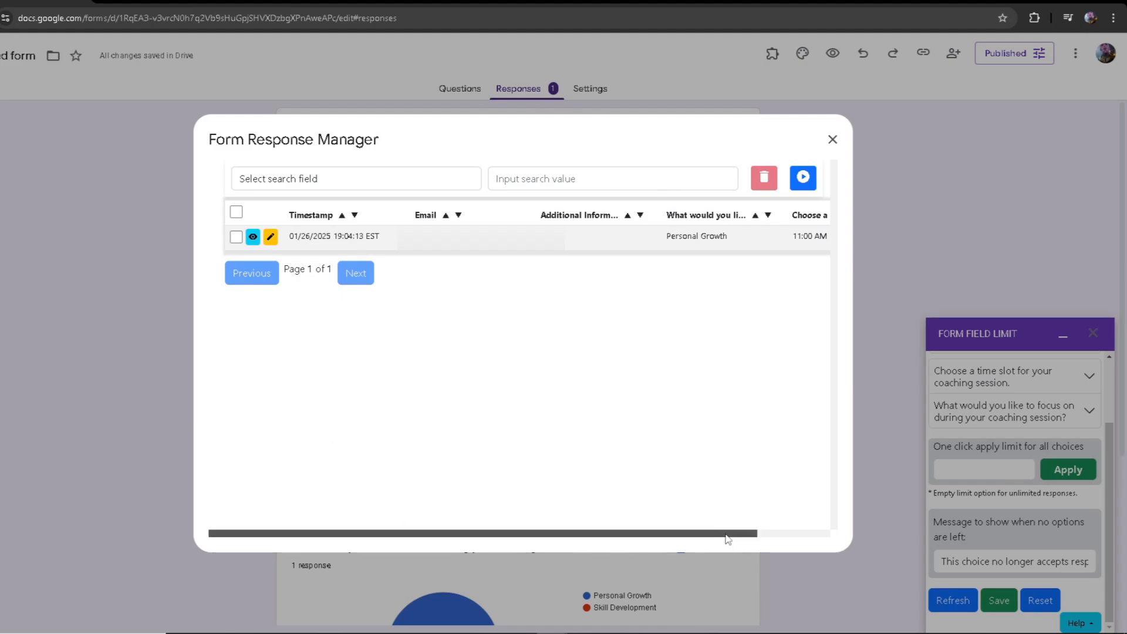
pyautogui.moveTo(736, 534); pyautogui.dragTo(657, 493)
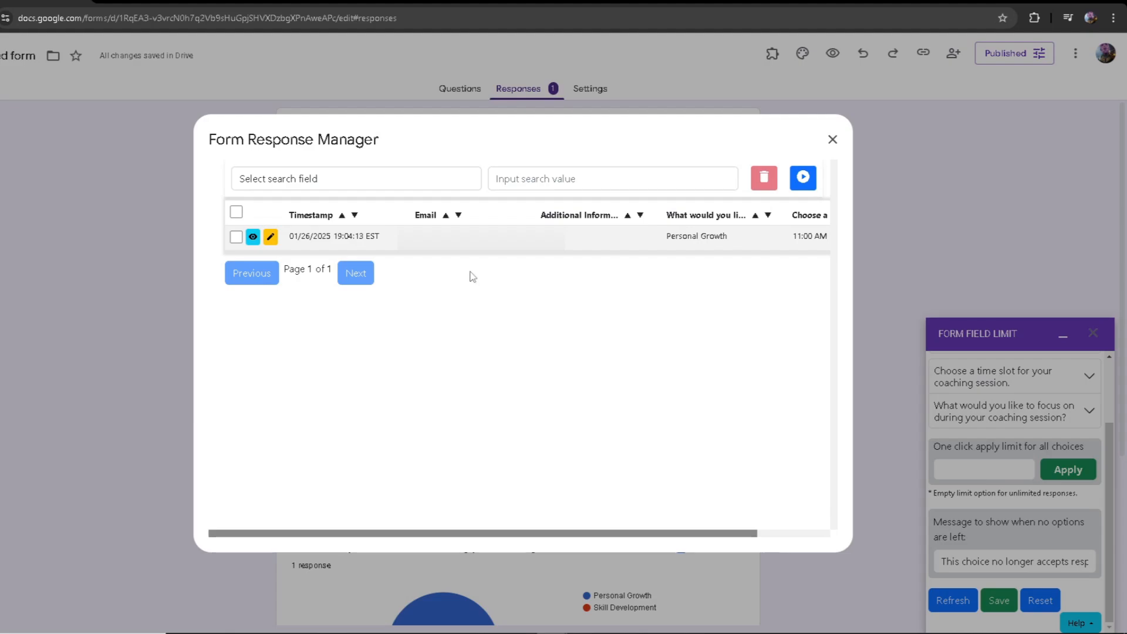
pyautogui.click(270, 186)
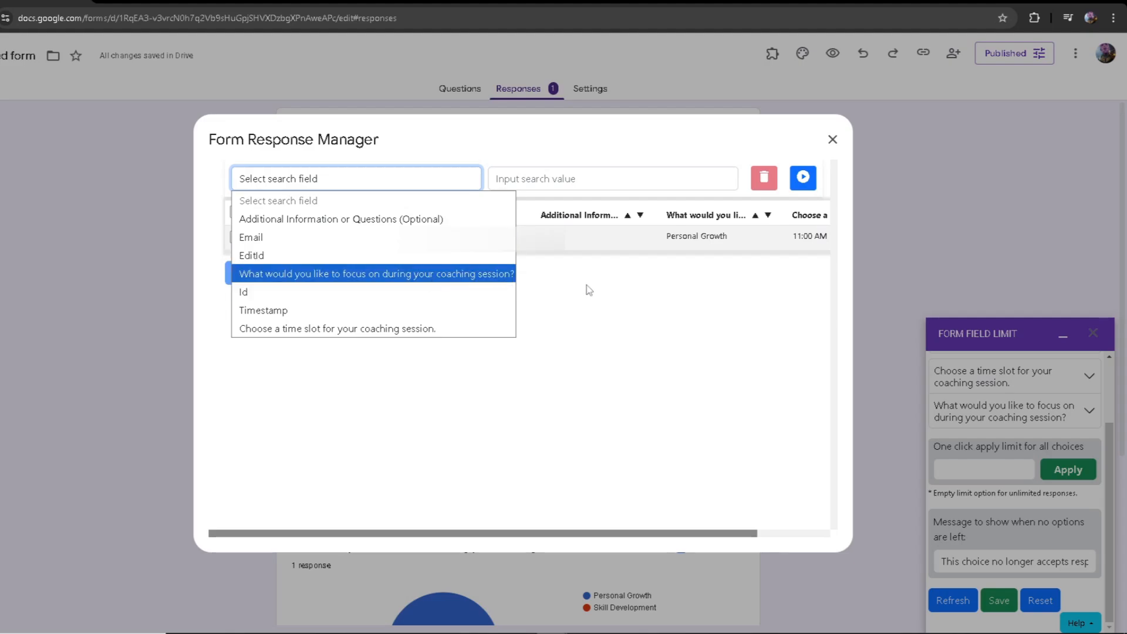
pyautogui.click(454, 368)
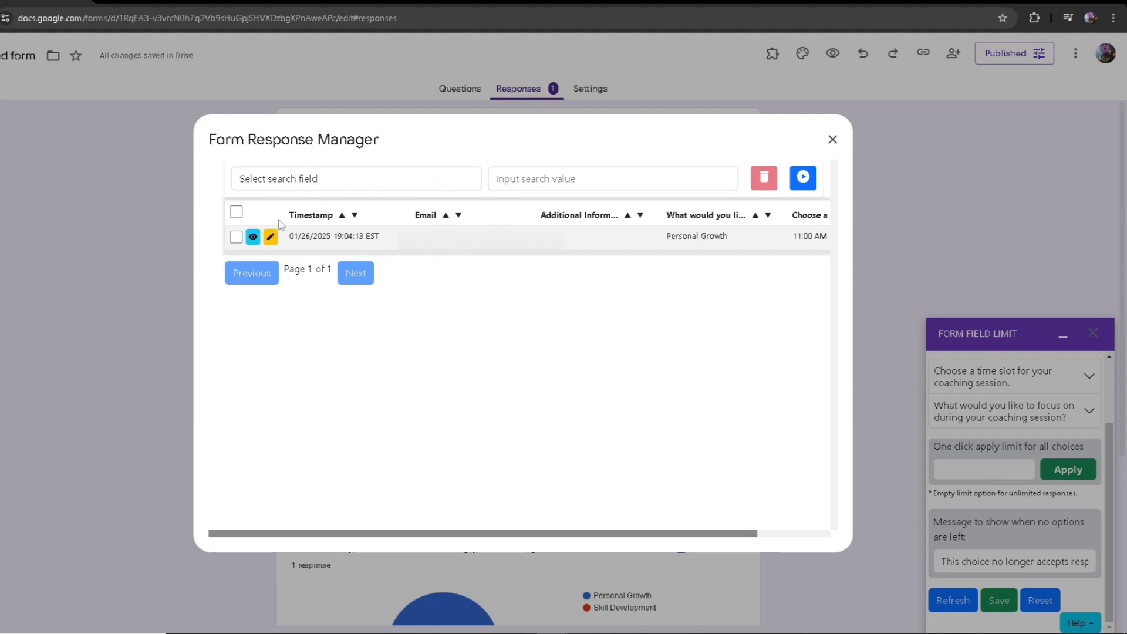
# Step: View the full details of the submitted response in the Response Manager and leave the response unselected
pyautogui.click(236, 237)
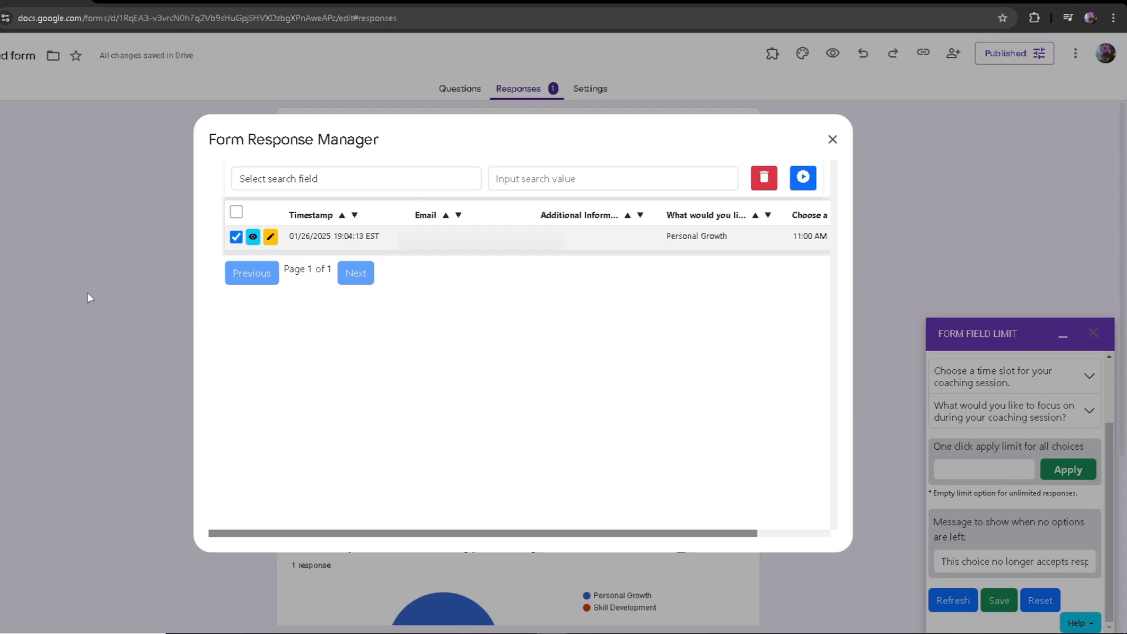
pyautogui.click(236, 237)
pyautogui.click(249, 238)
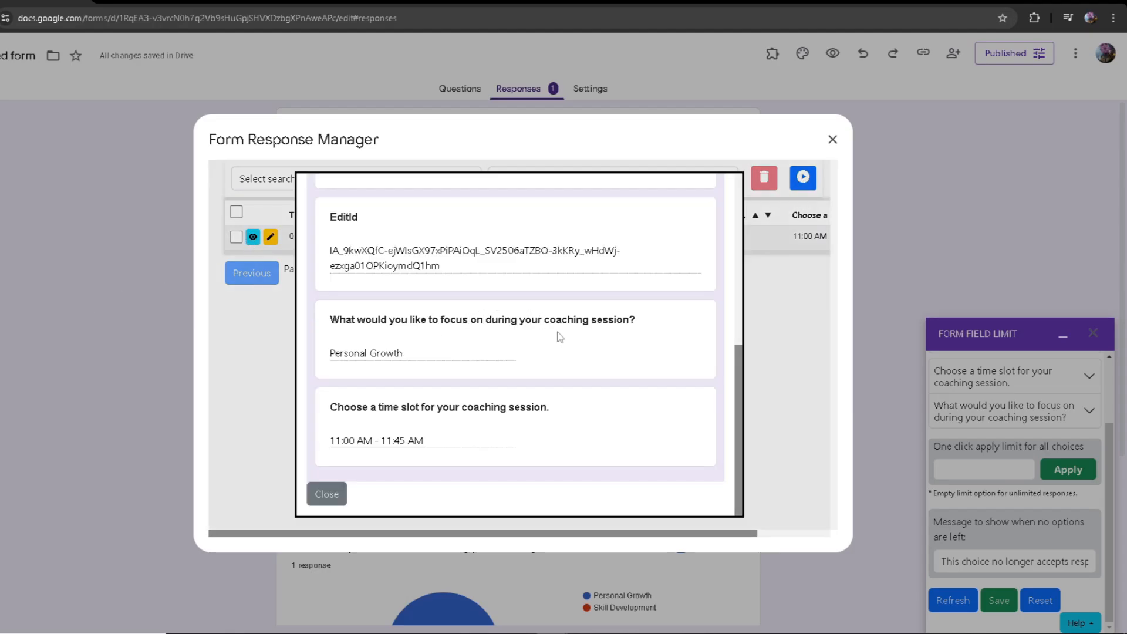
pyautogui.scroll(1, 560, 336)
pyautogui.scroll(-1, 528, 329)
pyautogui.click(326, 494)
# Step: Try to edit the submitted response from the Response Manager, and close the manager
pyautogui.click(273, 239)
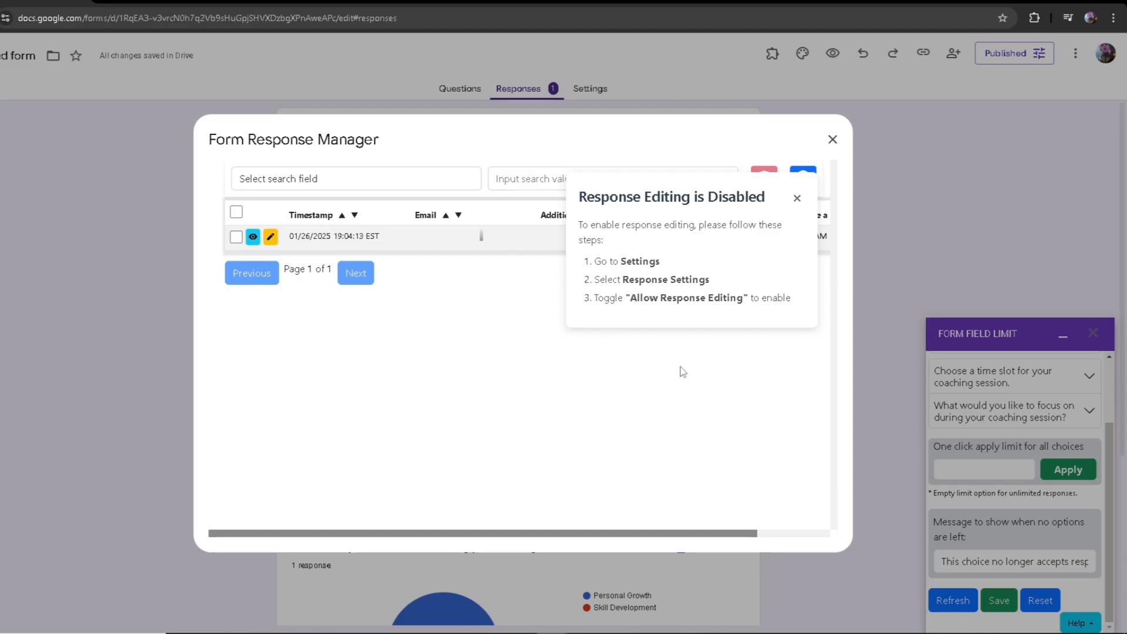
pyautogui.click(797, 198)
pyautogui.click(832, 139)
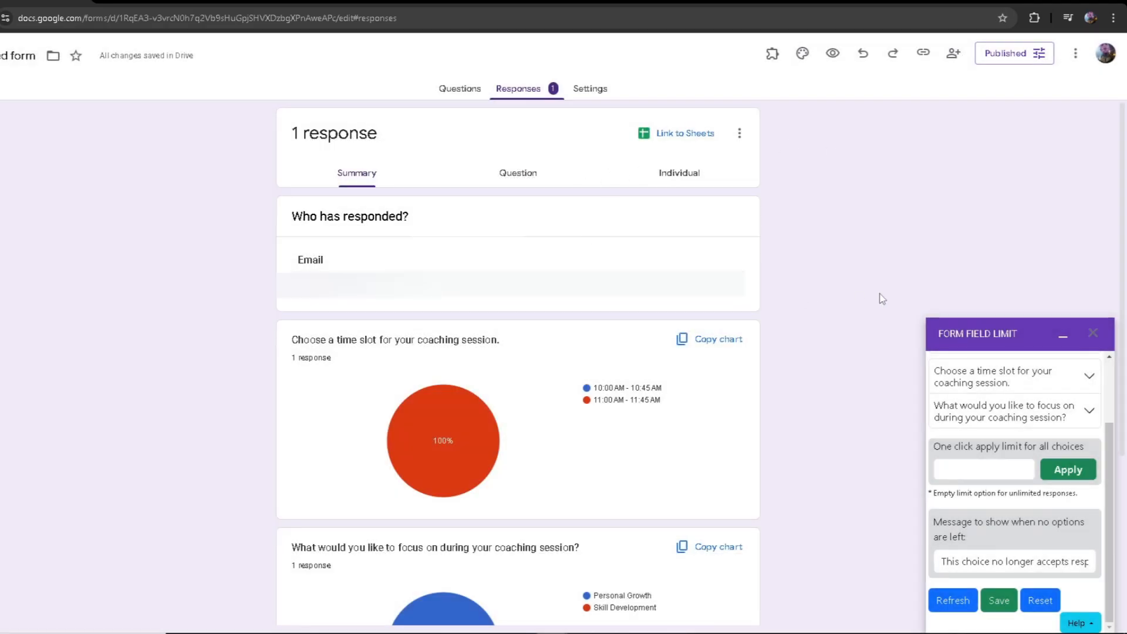
# Step: Allow response editing in the form settings, and choose the 10:00 AM - 10:45 AM slot in the submitted response through the Response Manager
pyautogui.click(575, 88)
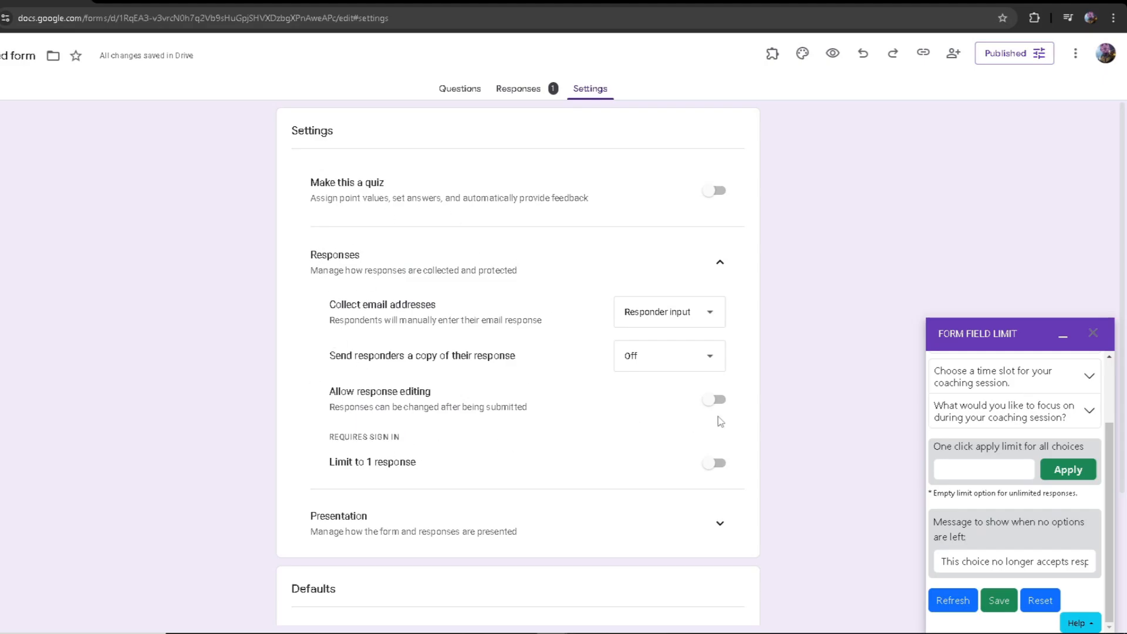
pyautogui.click(716, 400)
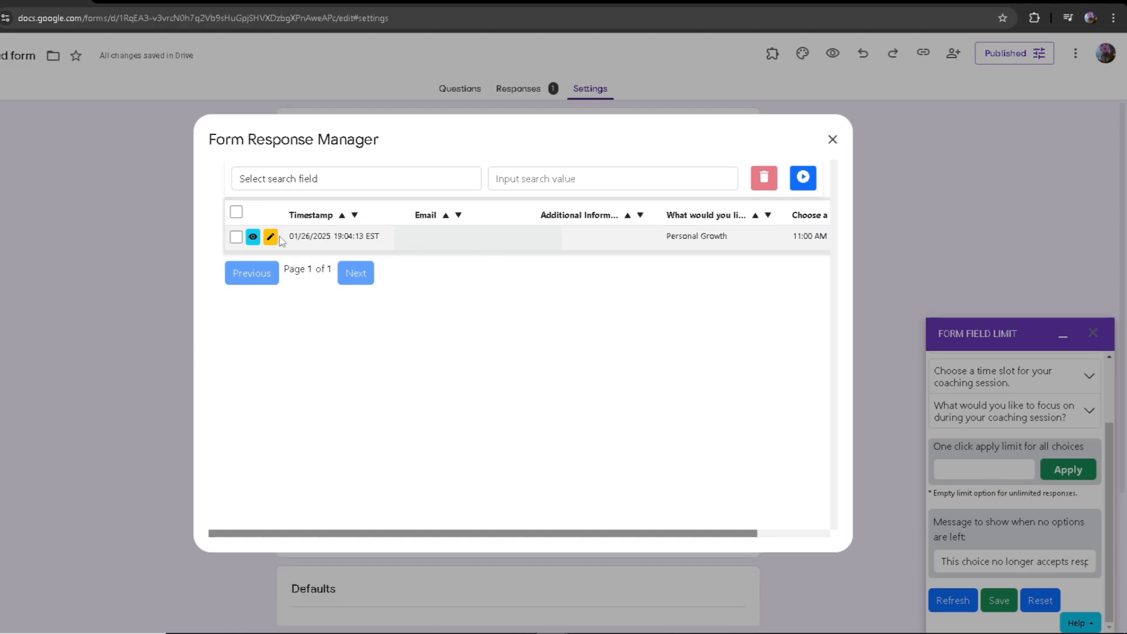
pyautogui.click(270, 237)
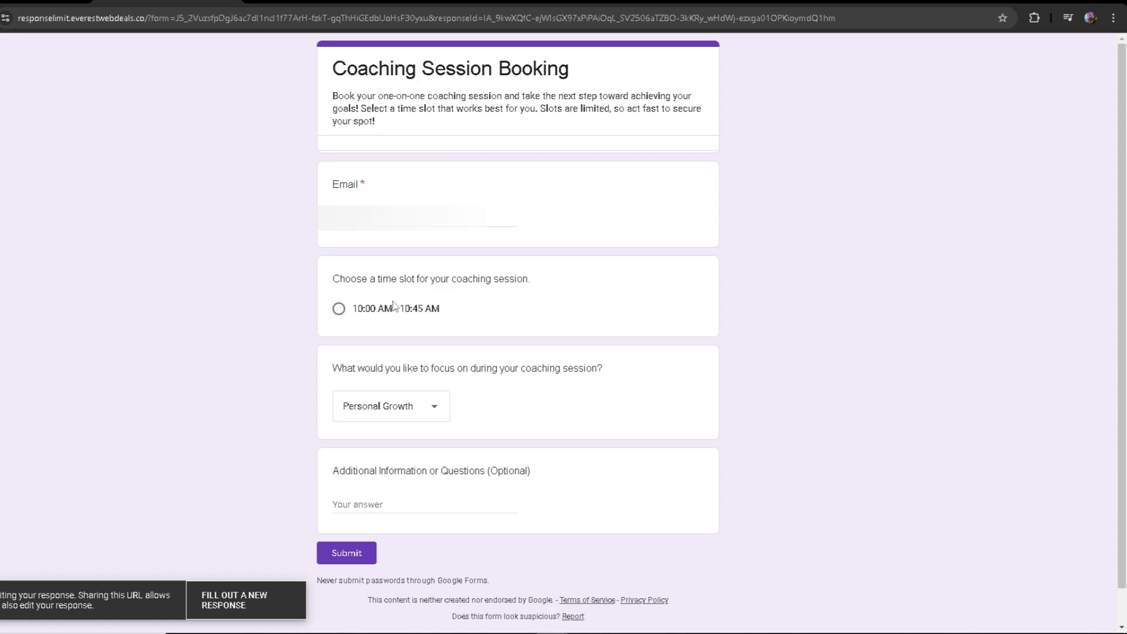
pyautogui.click(339, 309)
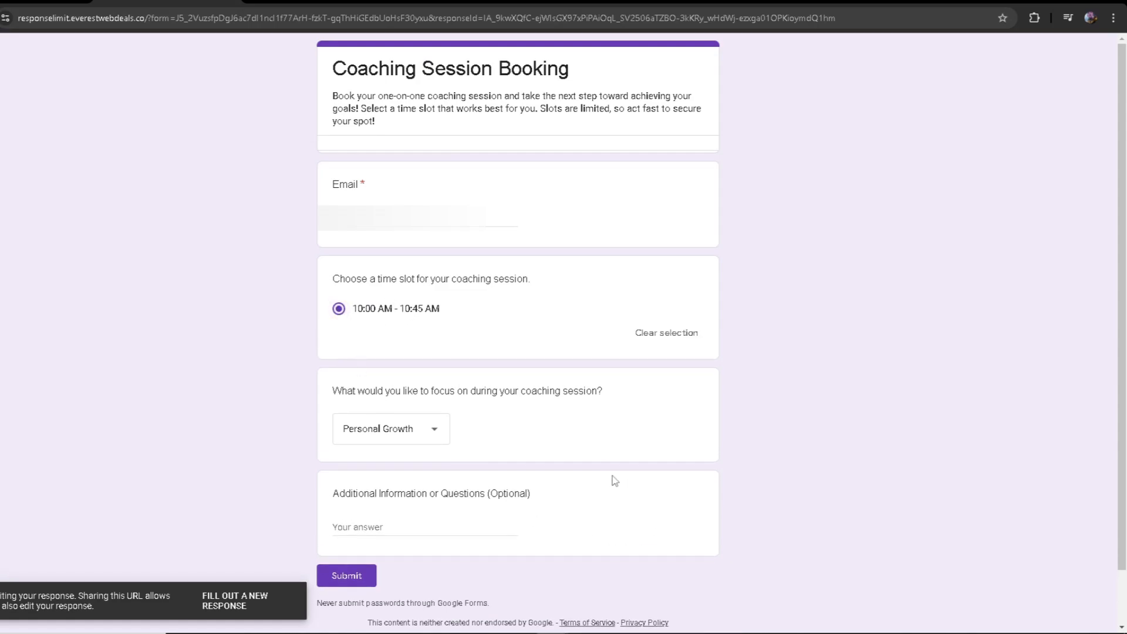